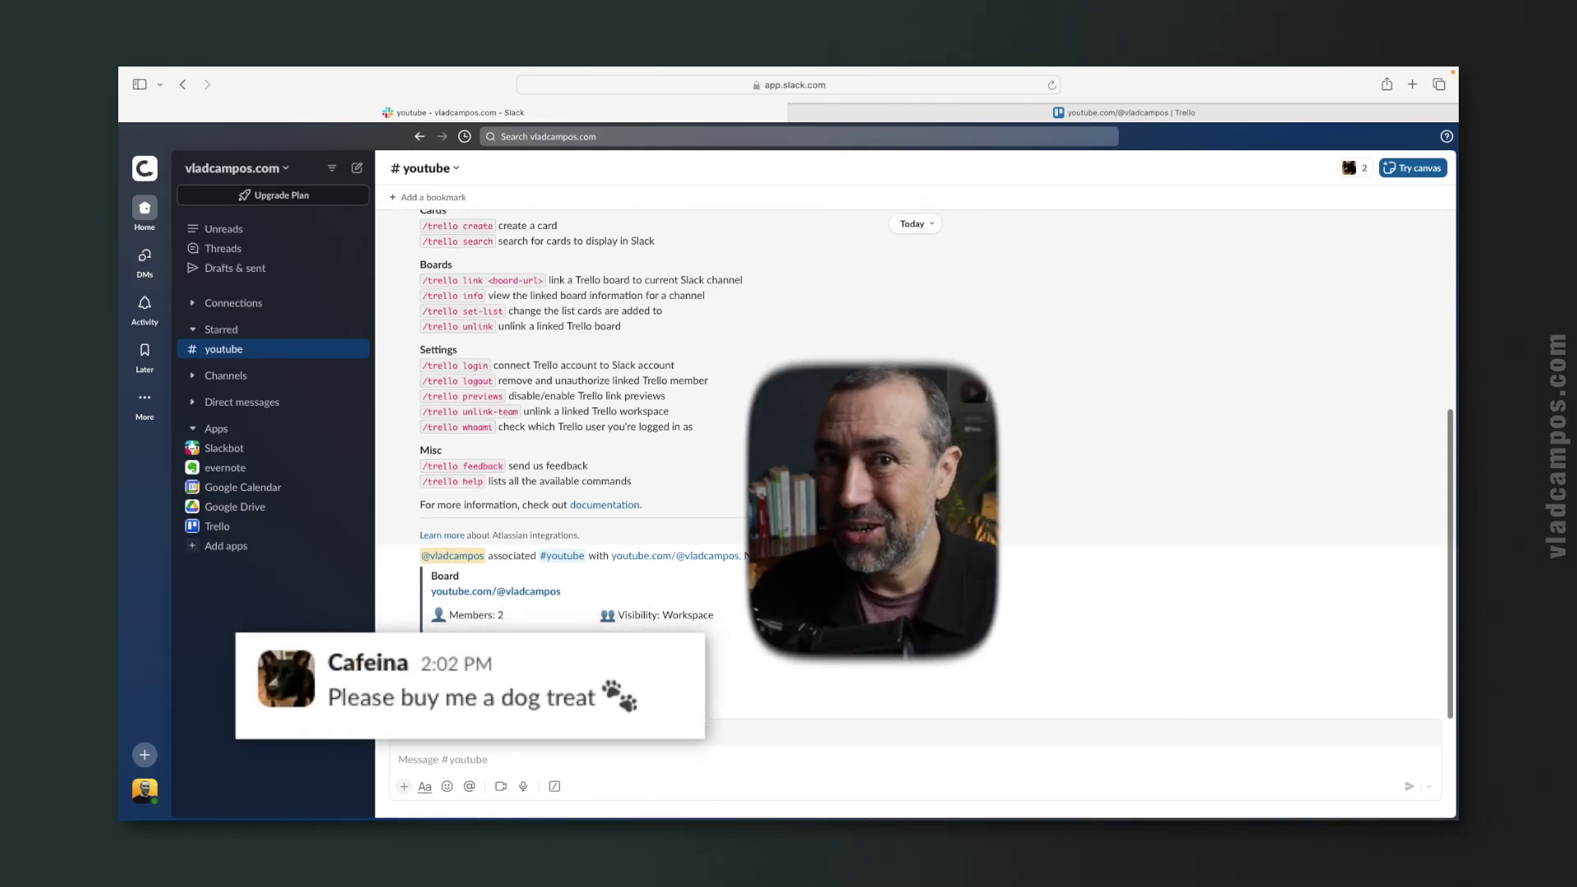
# Run /trello create Buy dog treat in #youtube to make the card
pyautogui.write('/trello create B')
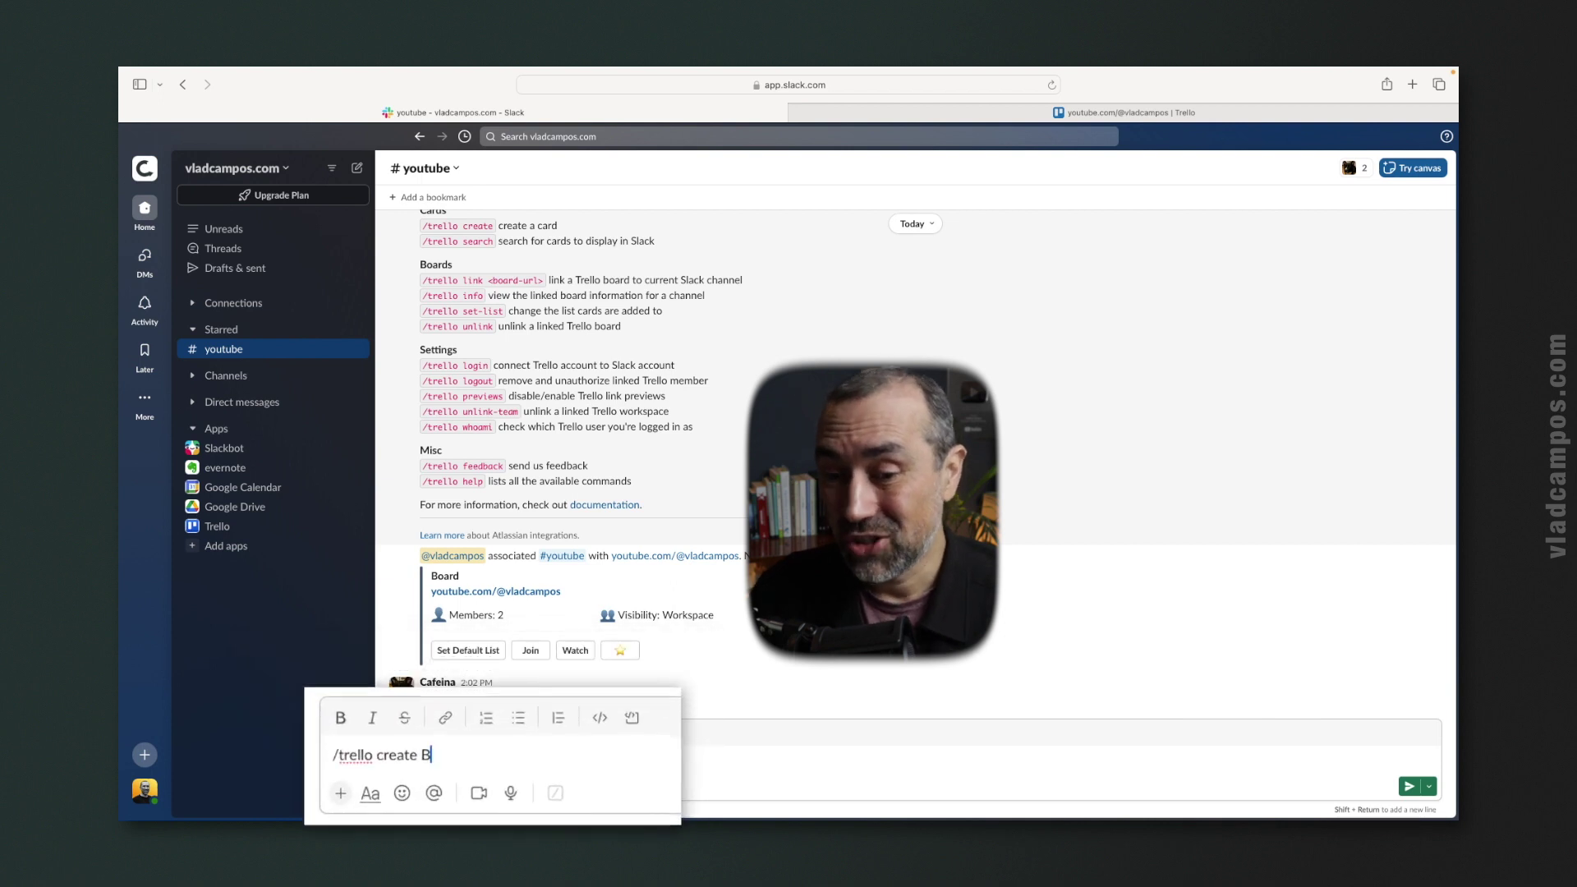
pyautogui.write('uy dog treats')
pyautogui.press('Return')
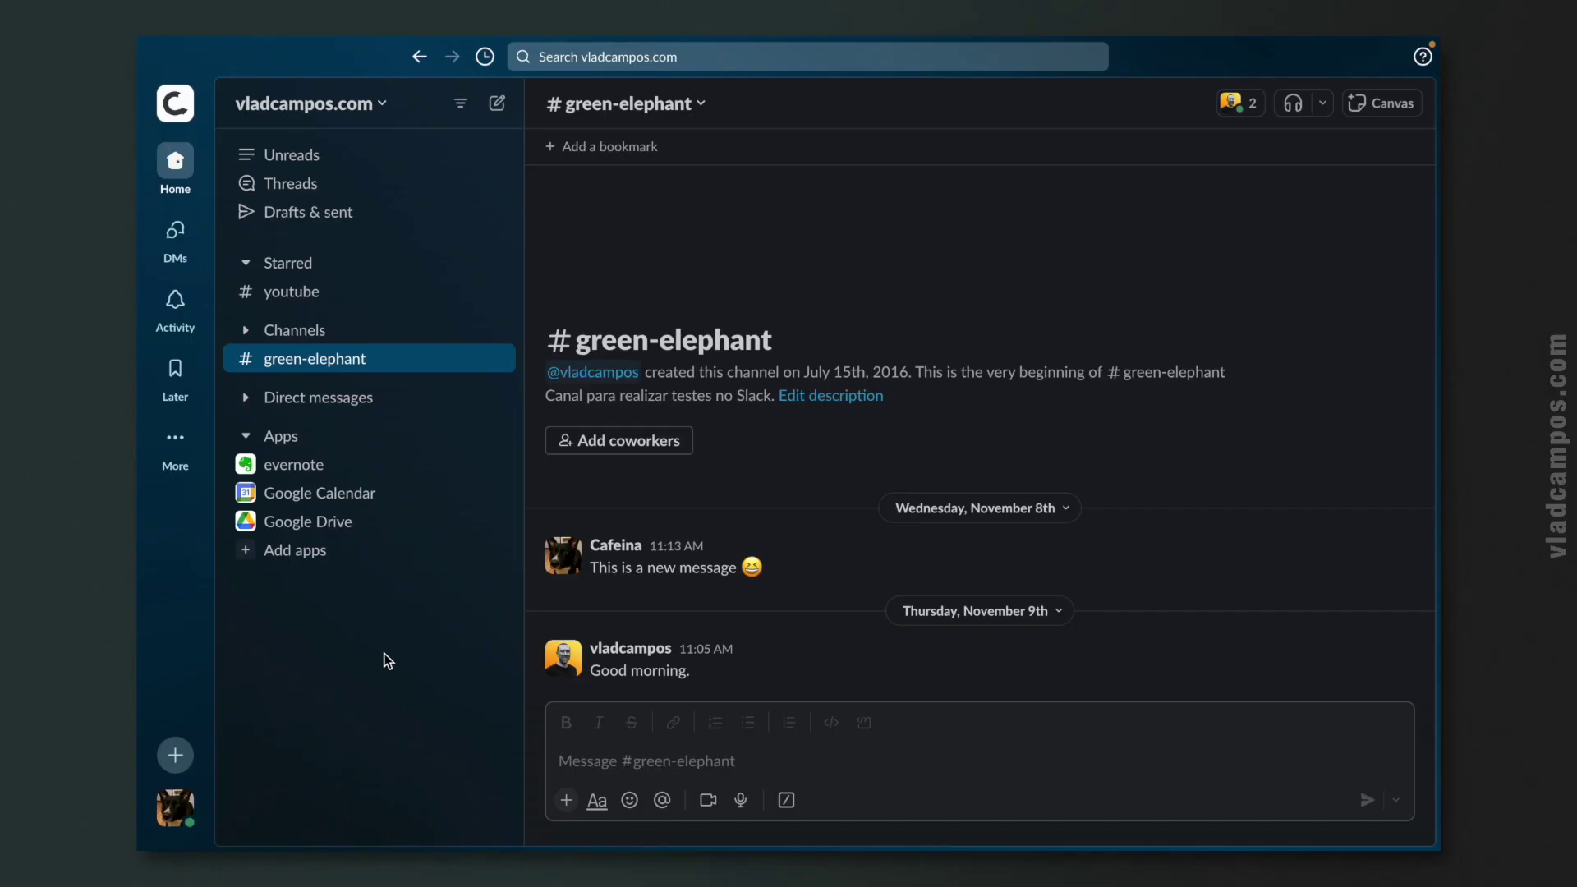
# Search the workspace's installed apps for 'trel' to find Trello
pyautogui.click(299, 561)
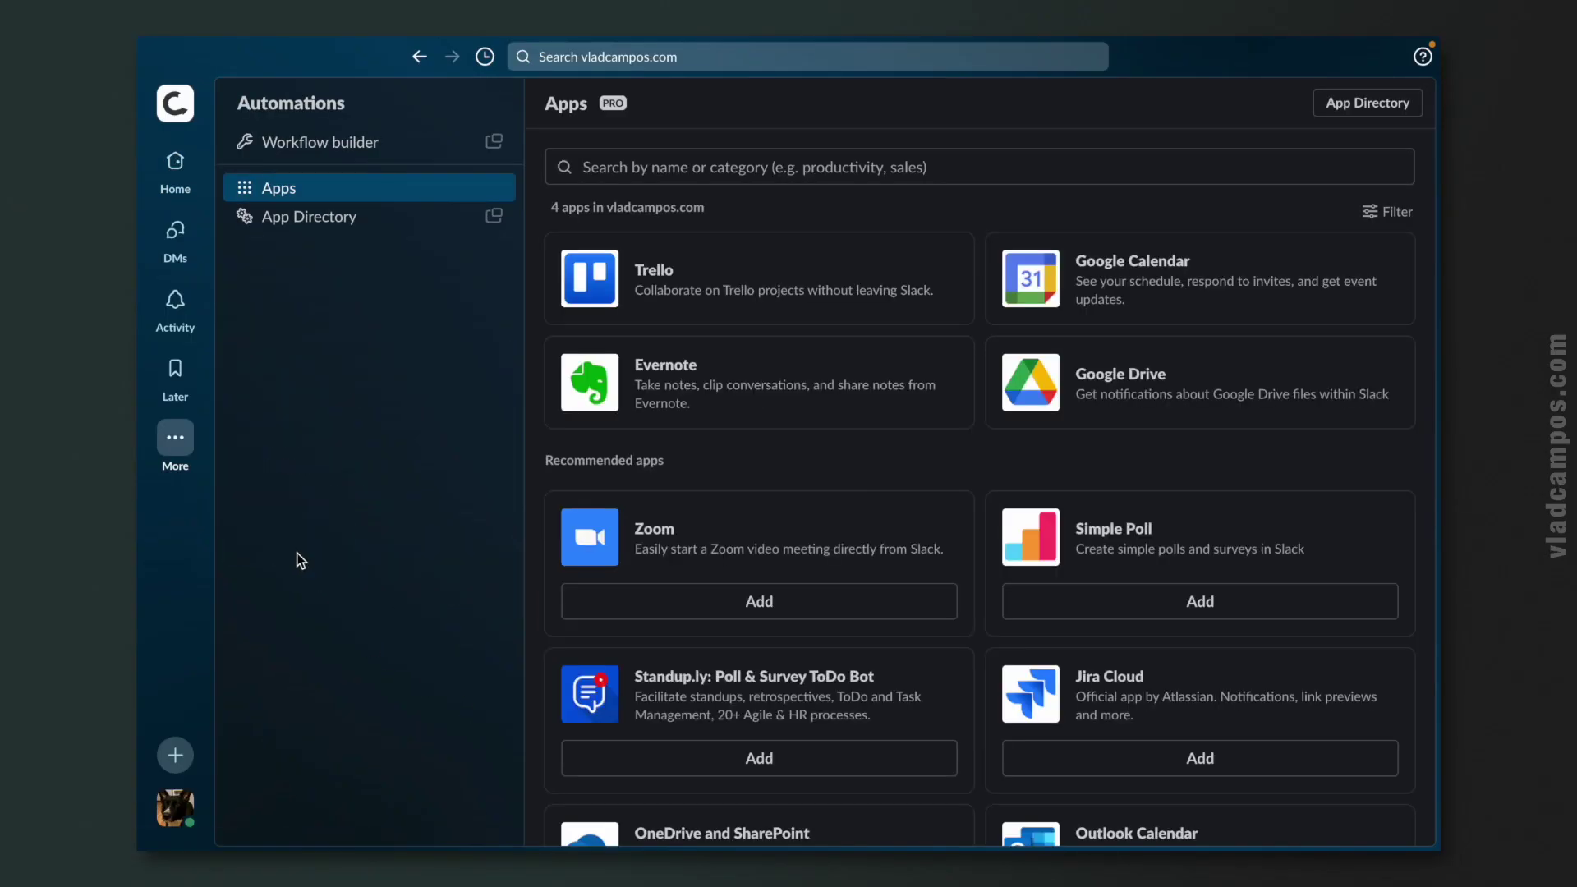
pyautogui.click(745, 161)
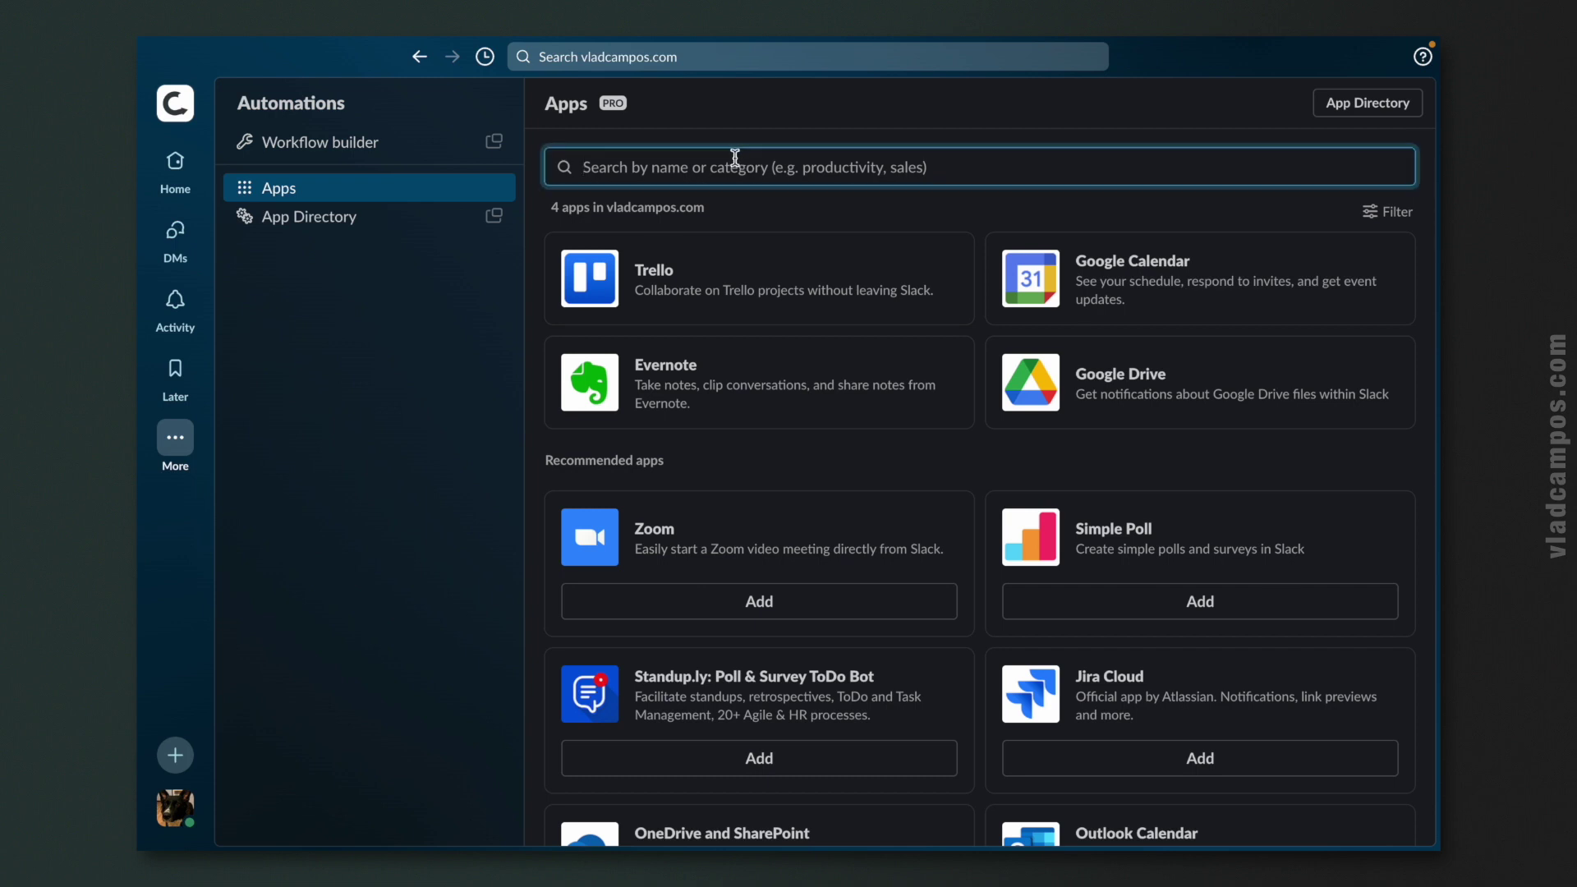
pyautogui.write('trel')
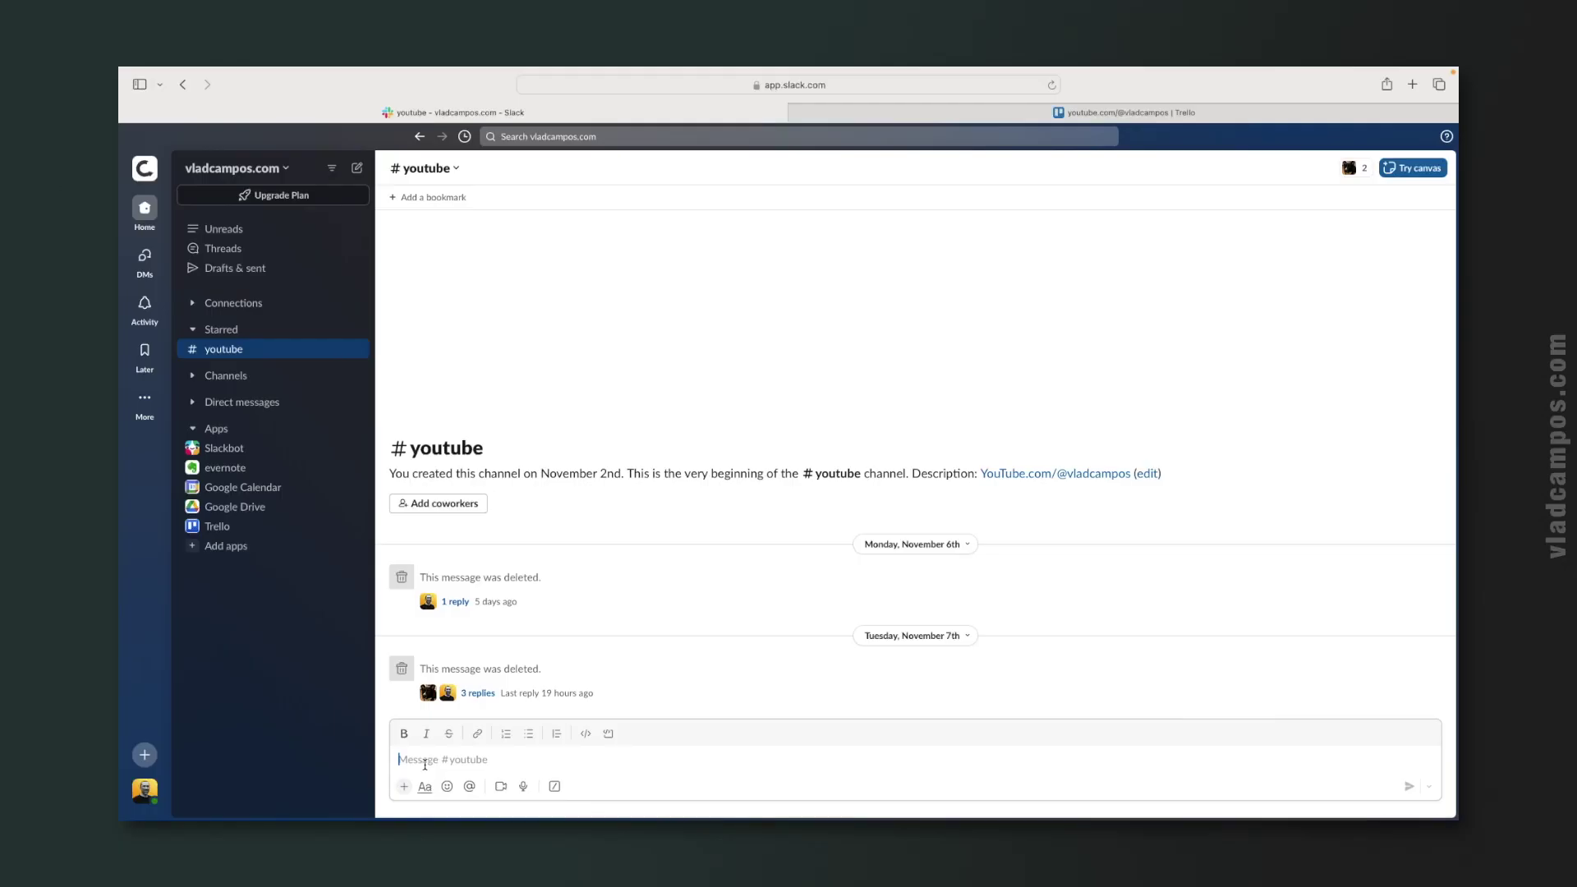
# Post /trello in #youtube to get the Trello command list
pyautogui.write('/trel')
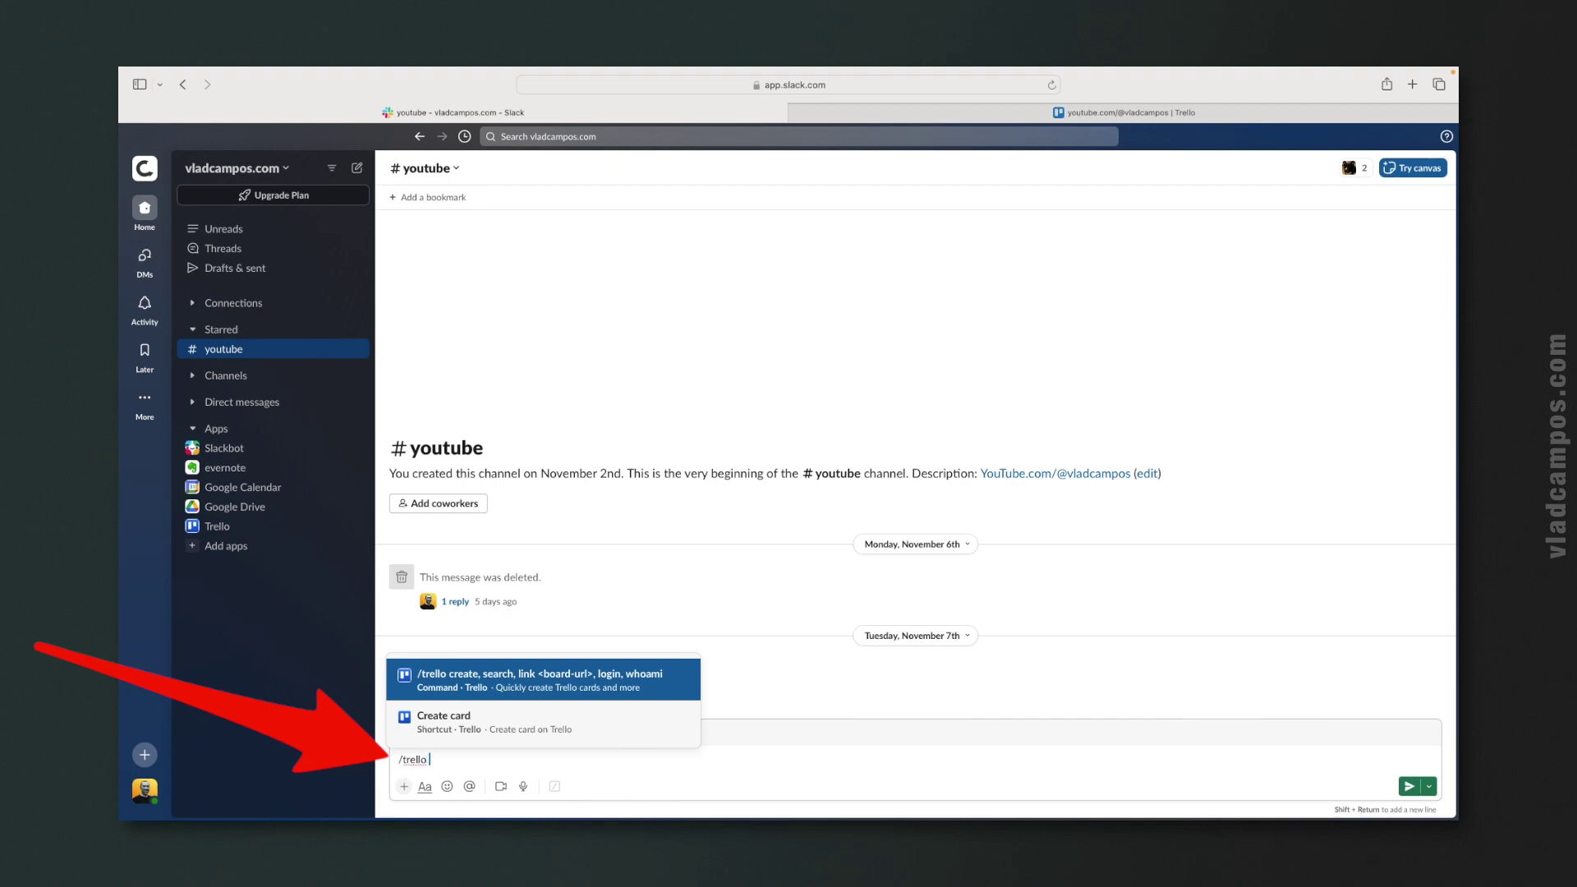
pyautogui.write('lo')
pyautogui.press('Return')
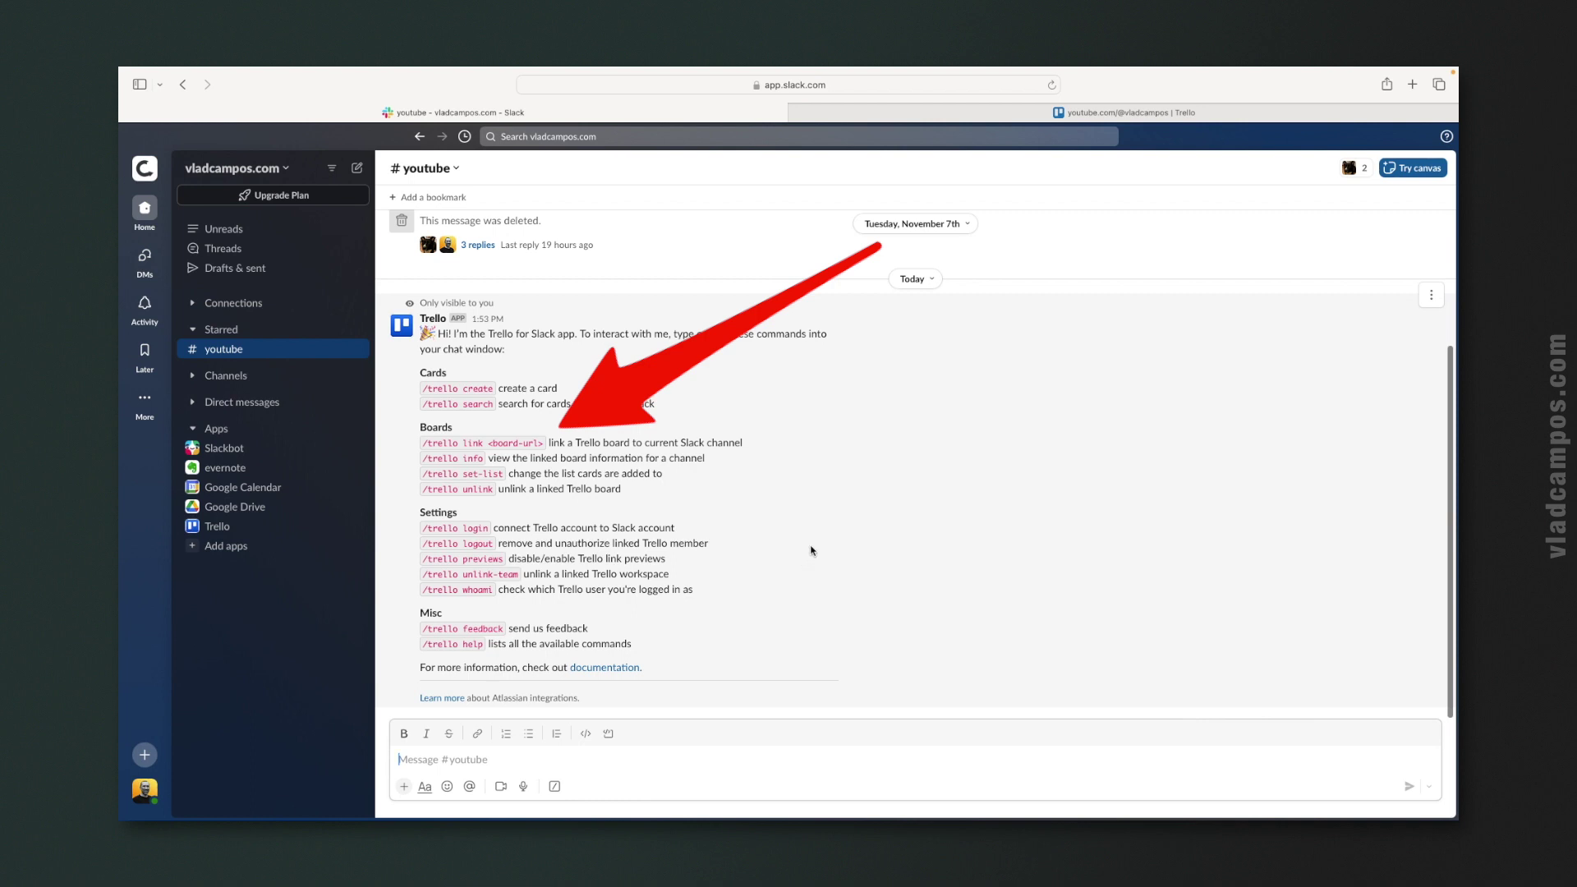
pyautogui.click(1030, 115)
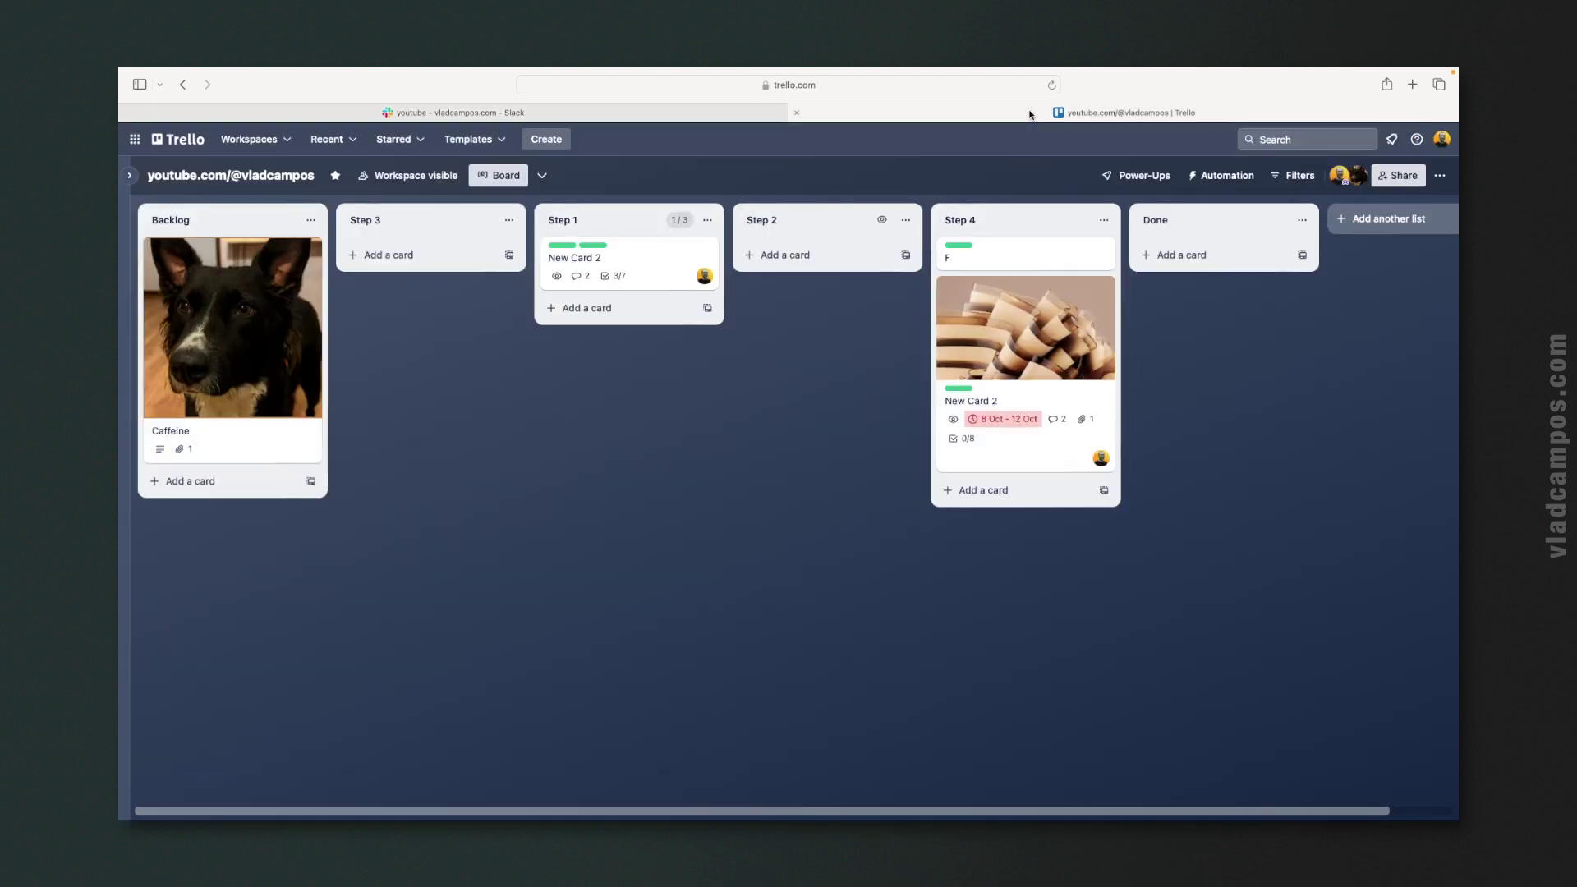
pyautogui.click(958, 85)
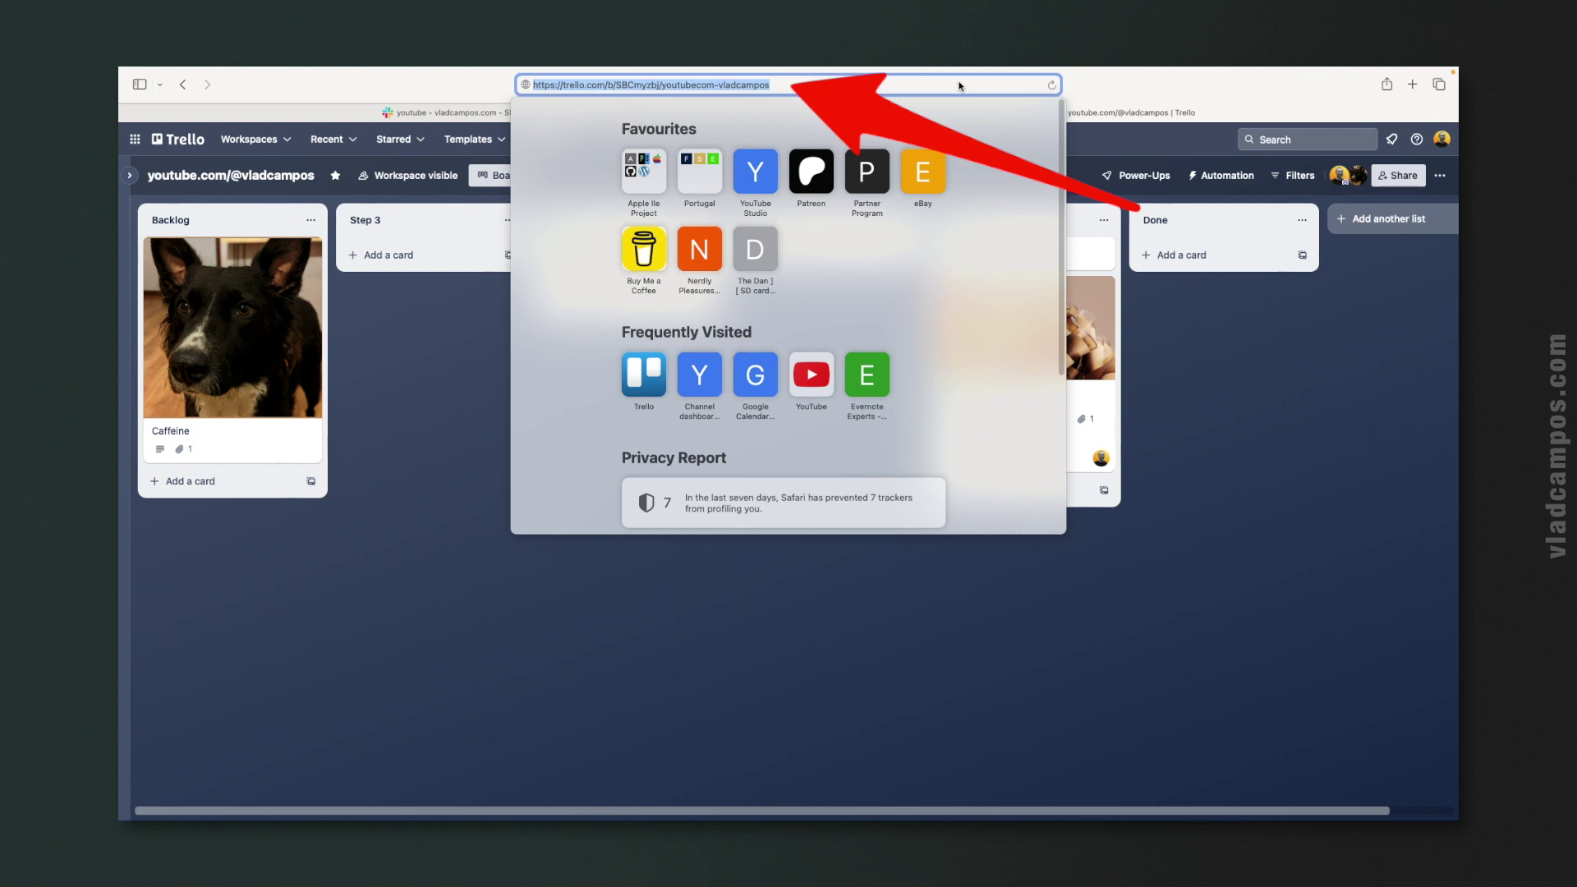
pyautogui.click(493, 112)
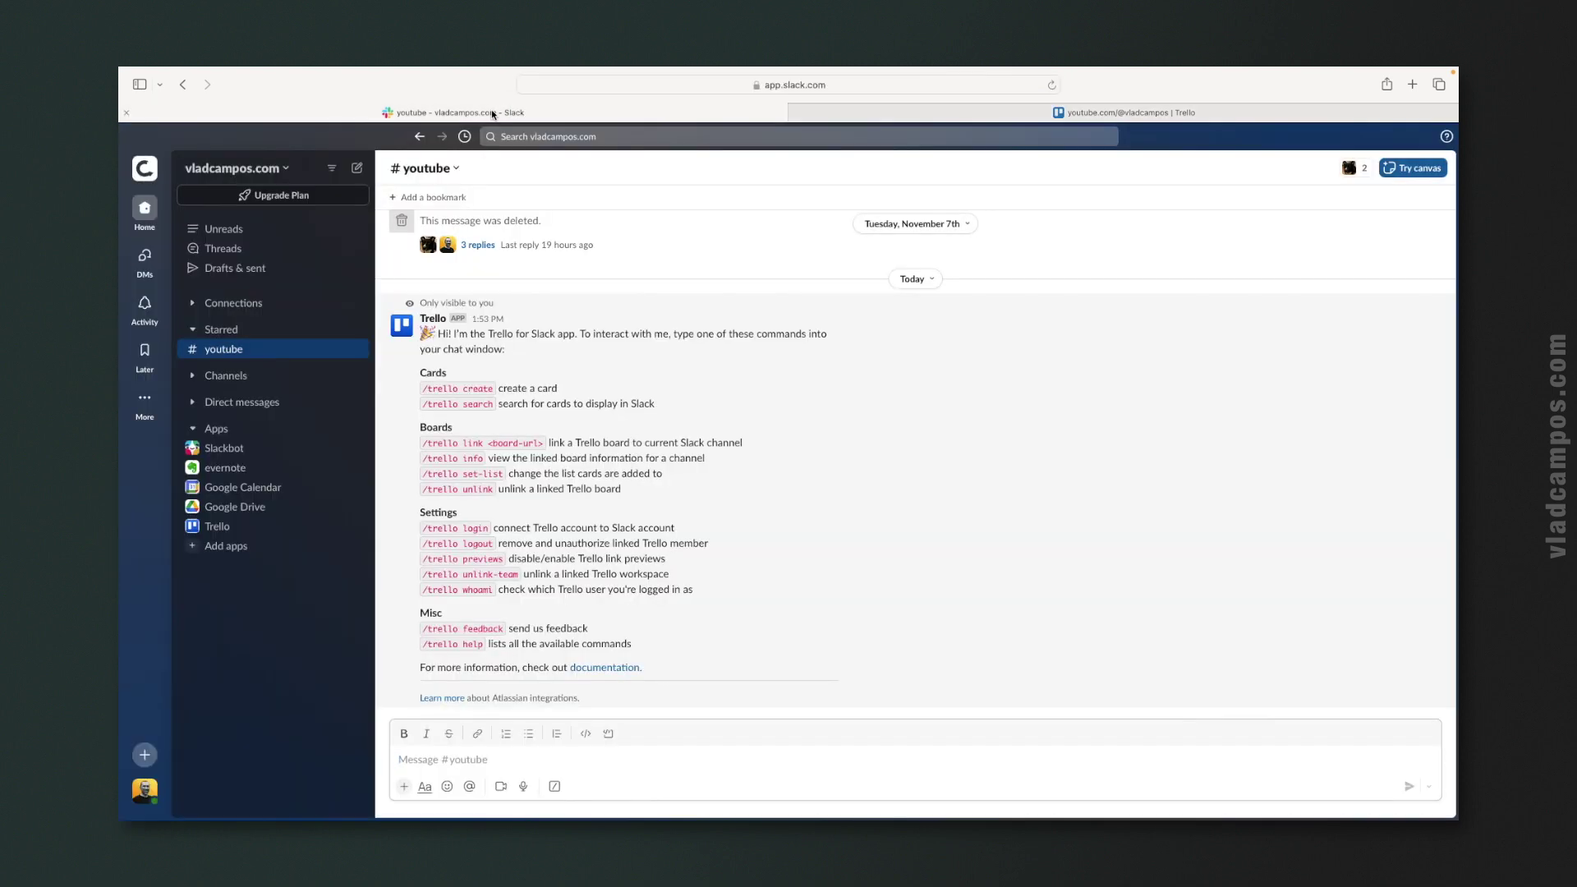
pyautogui.write('/trello link')
pyautogui.write('https://trello.com/b/58Cmyd6/youtubecom-vladcampos')
pyautogui.press('Return')
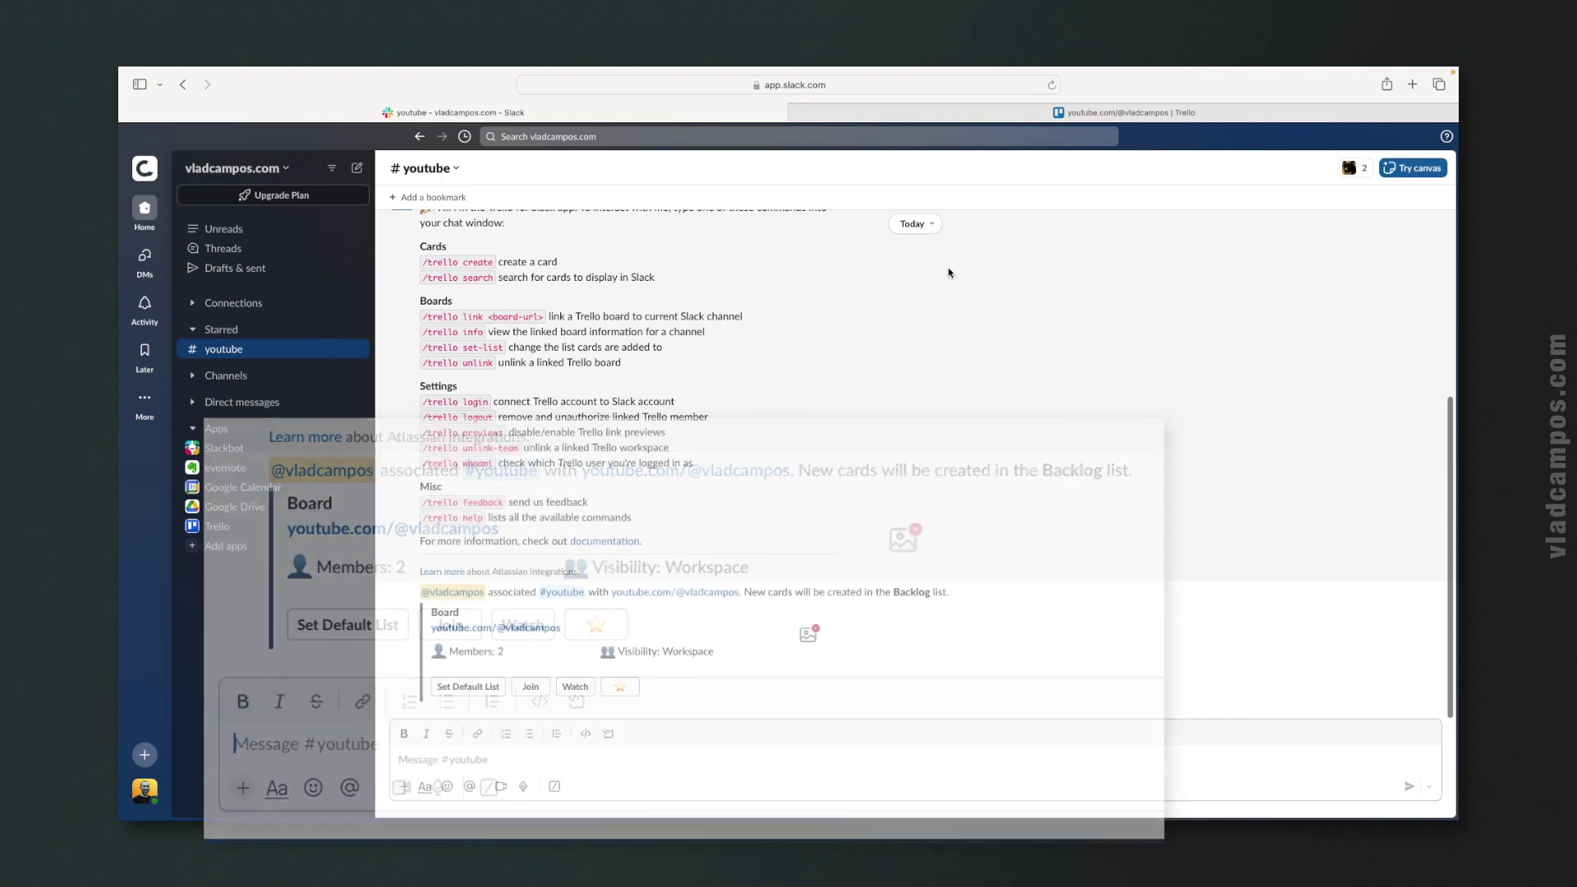
# Add the Slack Power-Up to the Trello board from the Power-Ups directory
pyautogui.click(1007, 112)
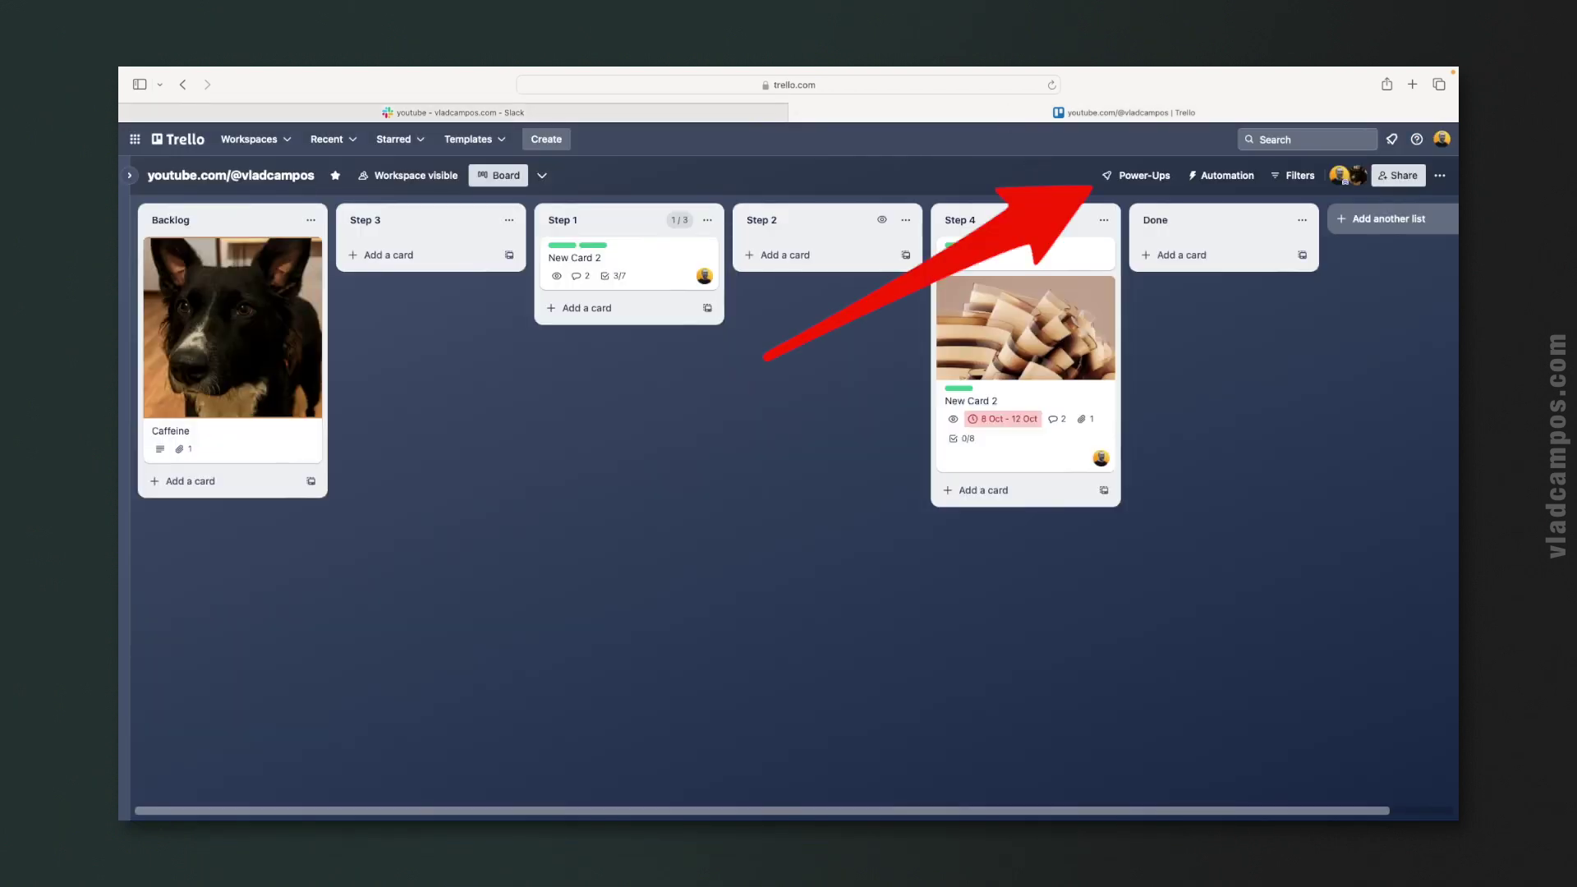
pyautogui.click(1160, 177)
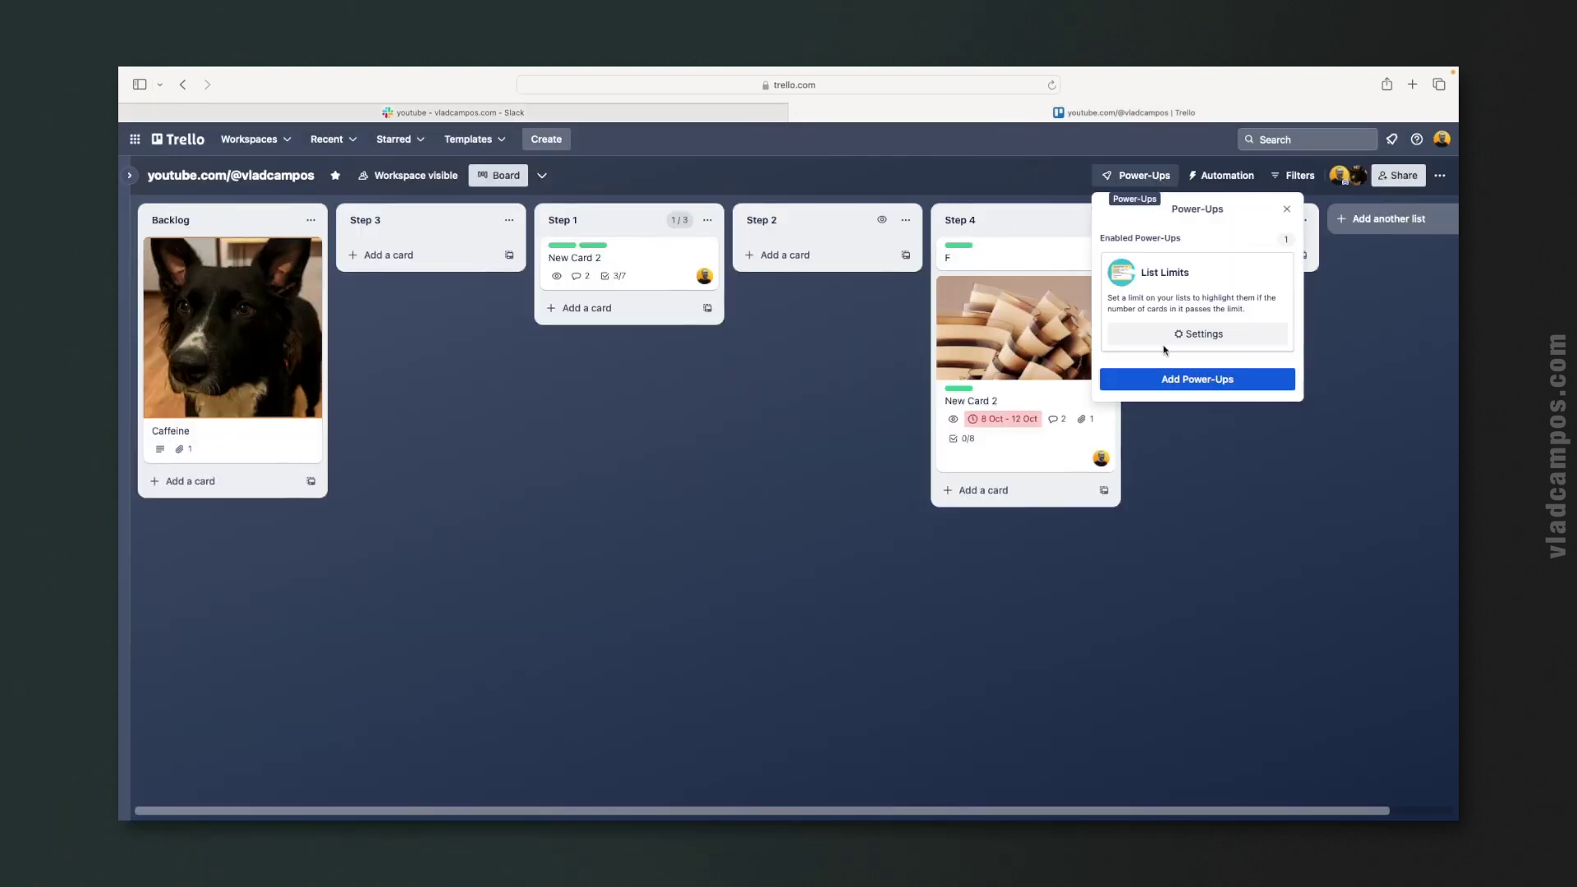
pyautogui.click(1155, 380)
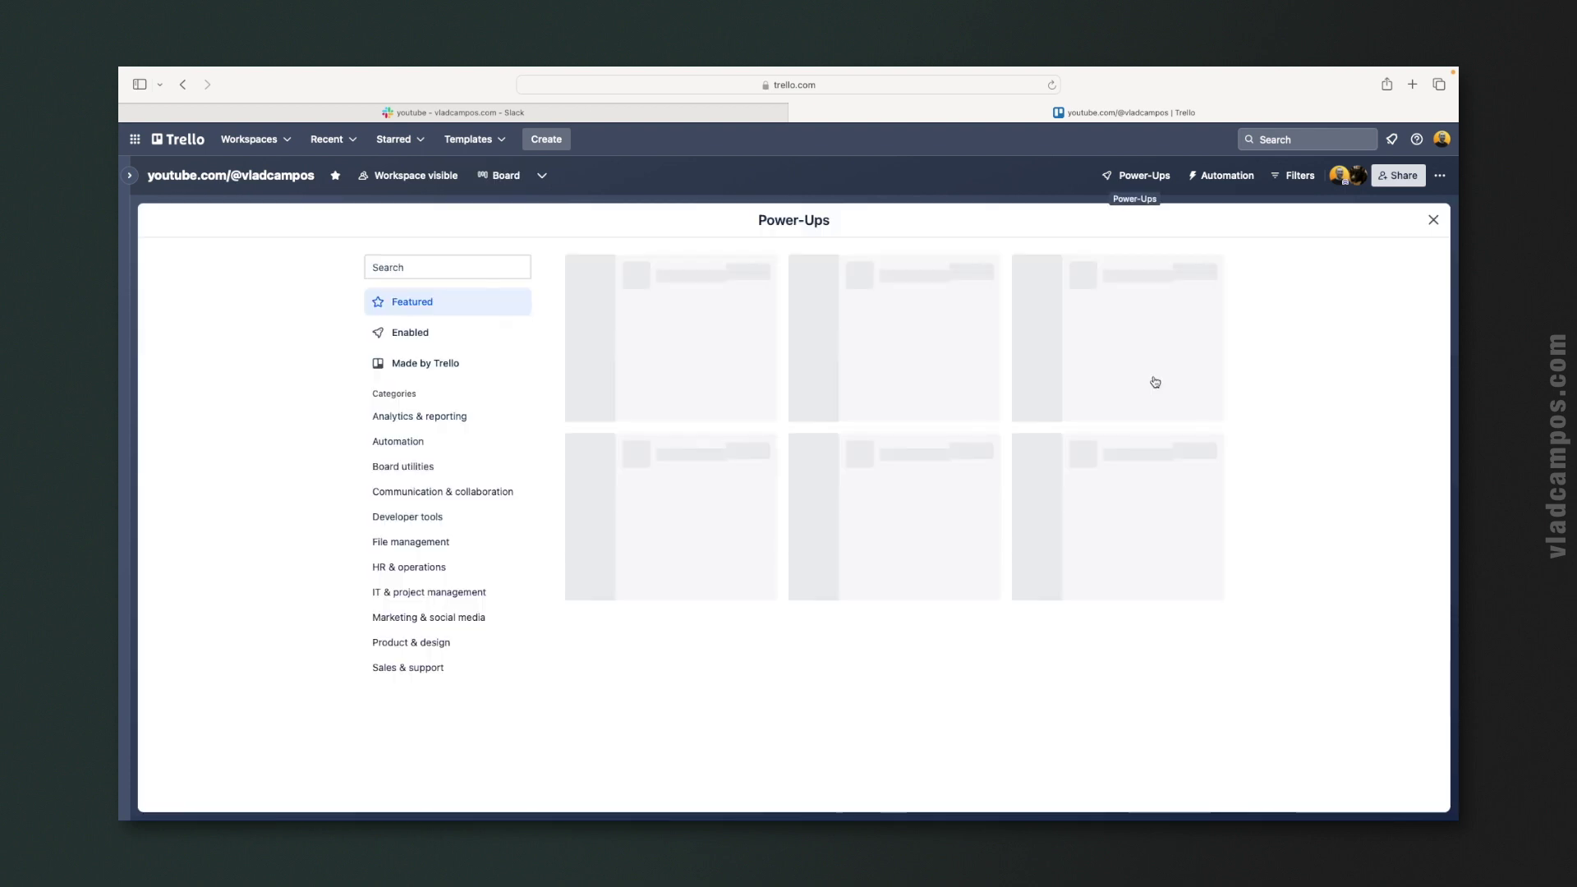
pyautogui.write('slack')
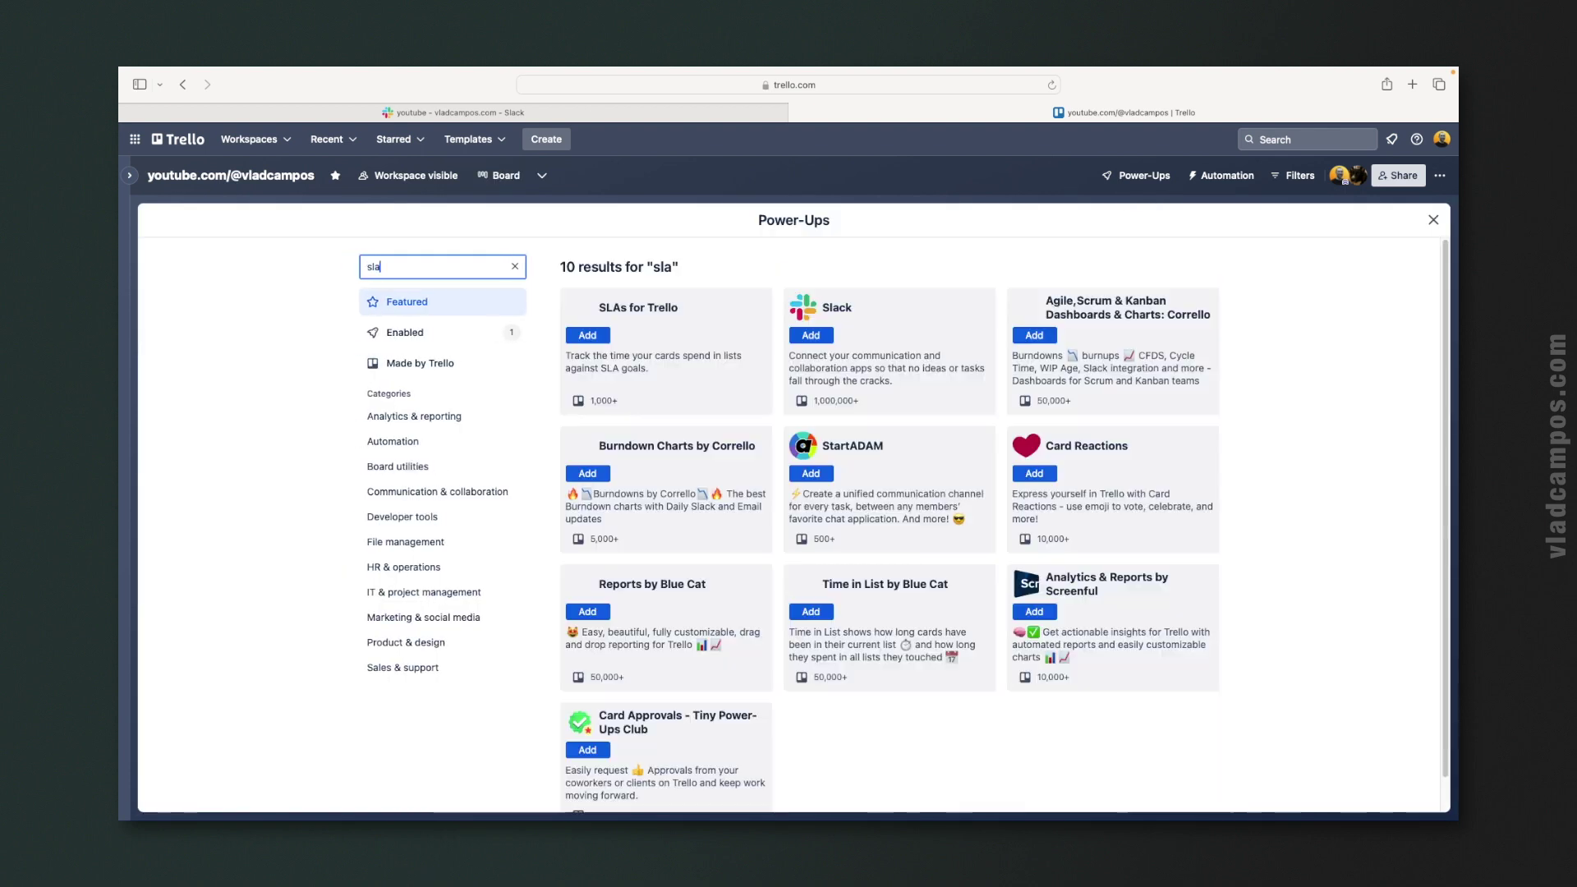
pyautogui.click(588, 335)
pyautogui.click(1434, 222)
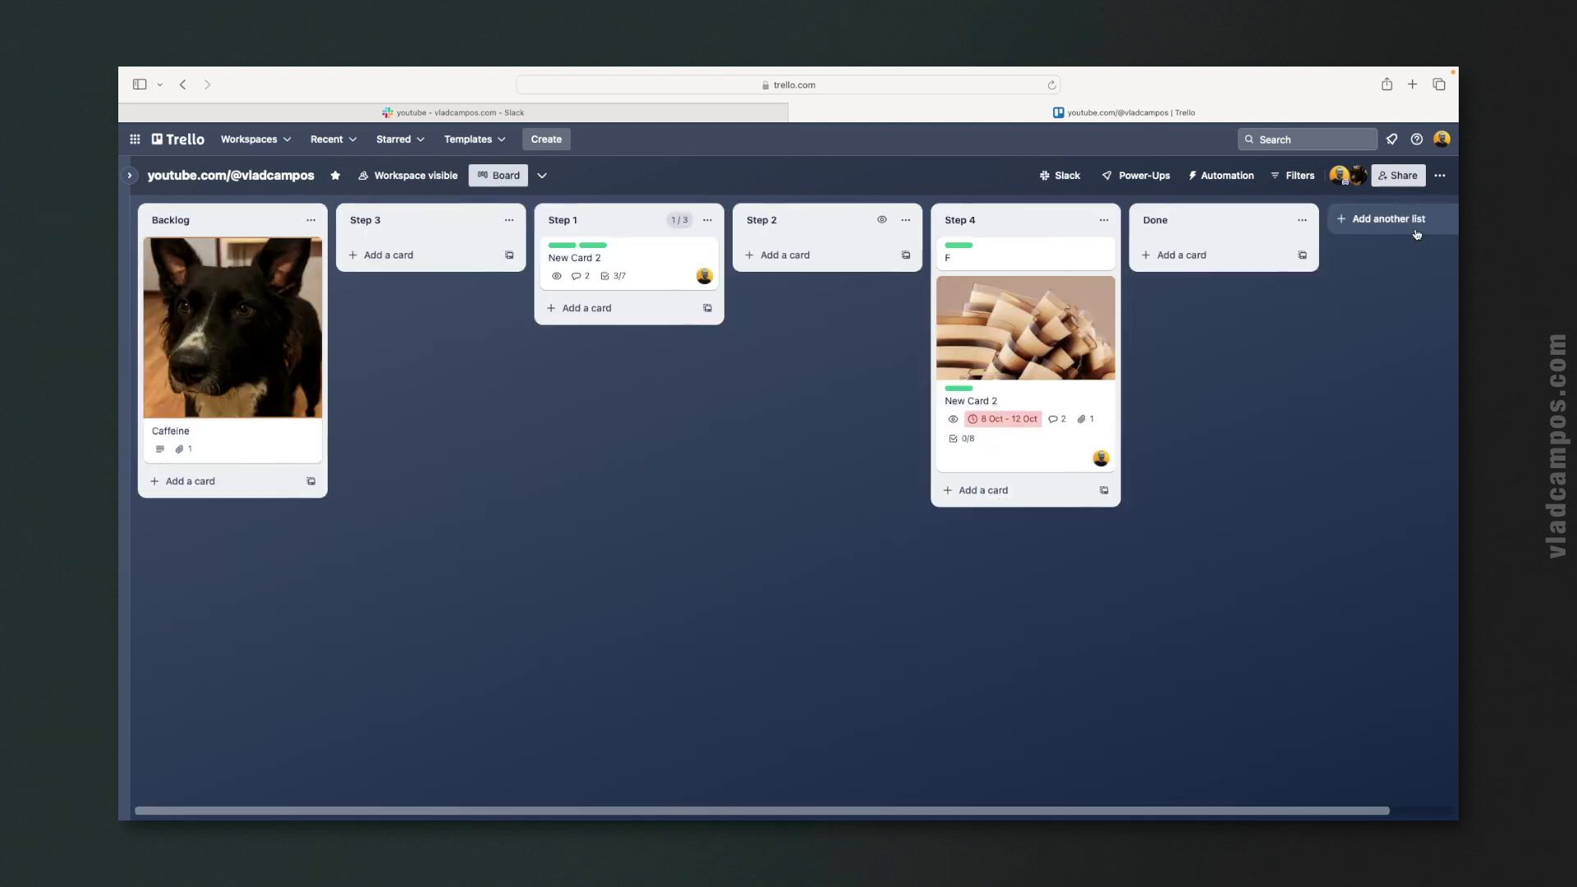
# Start a new Slack alert with #youtube chosen as its channel
pyautogui.click(1069, 174)
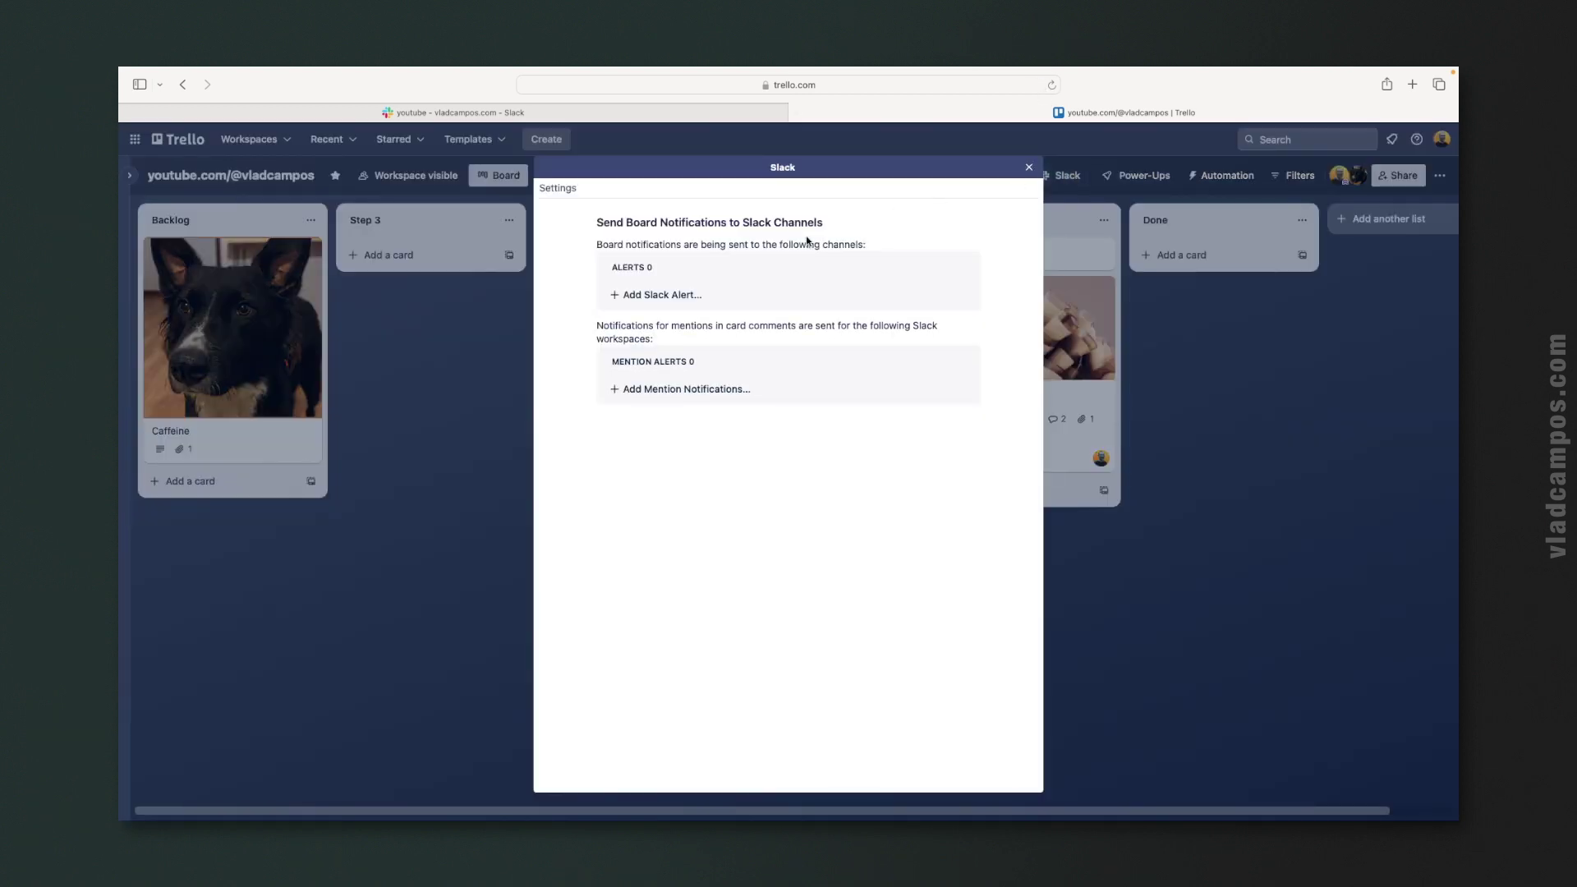
pyautogui.click(669, 295)
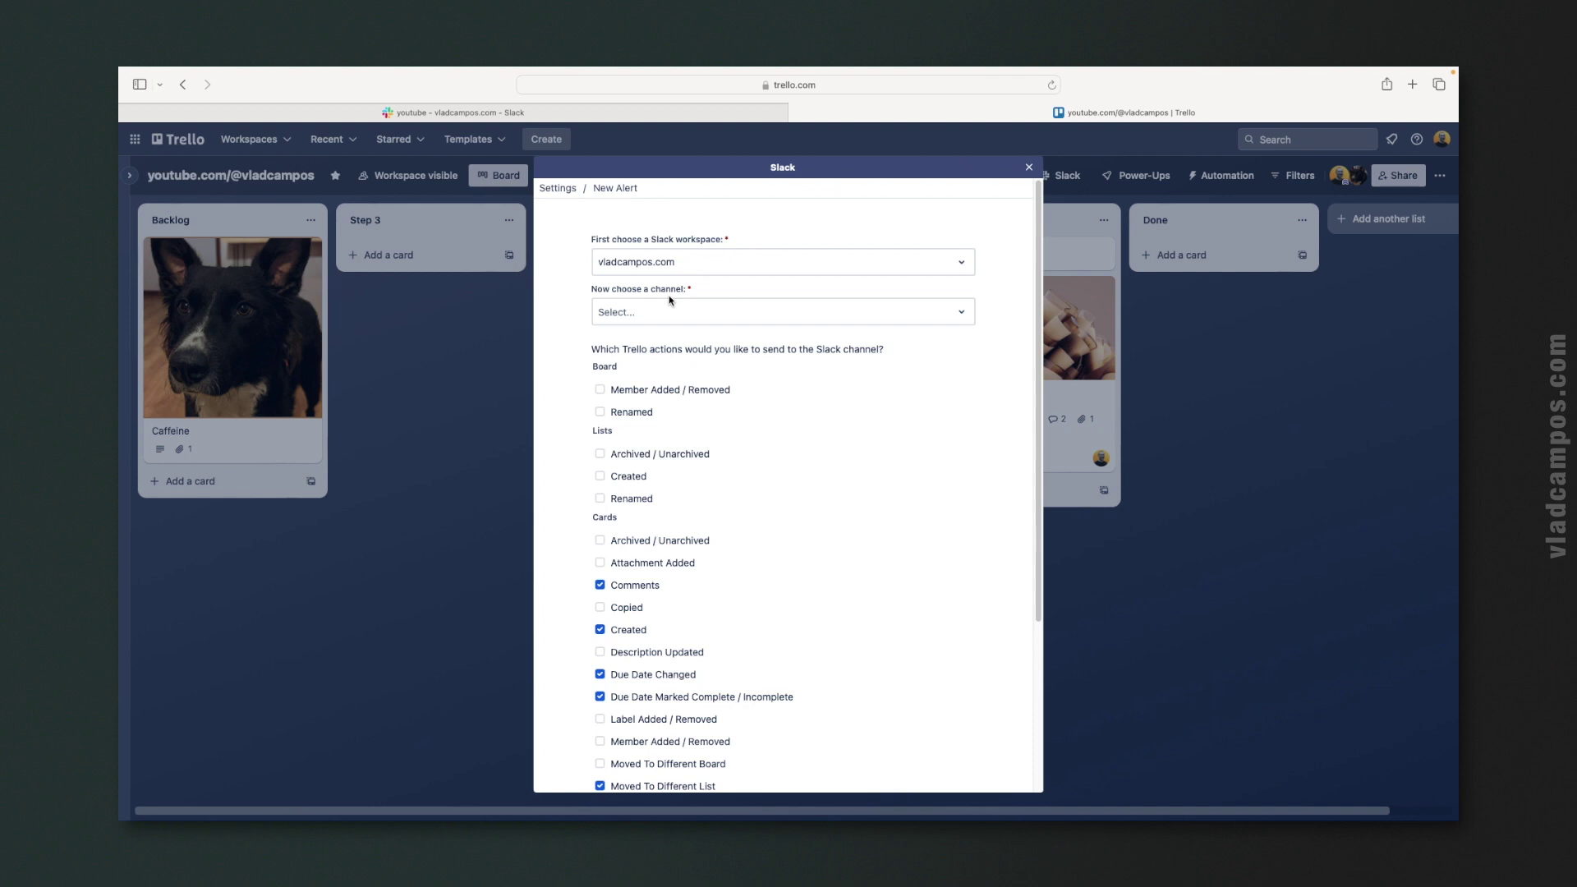
pyautogui.click(670, 315)
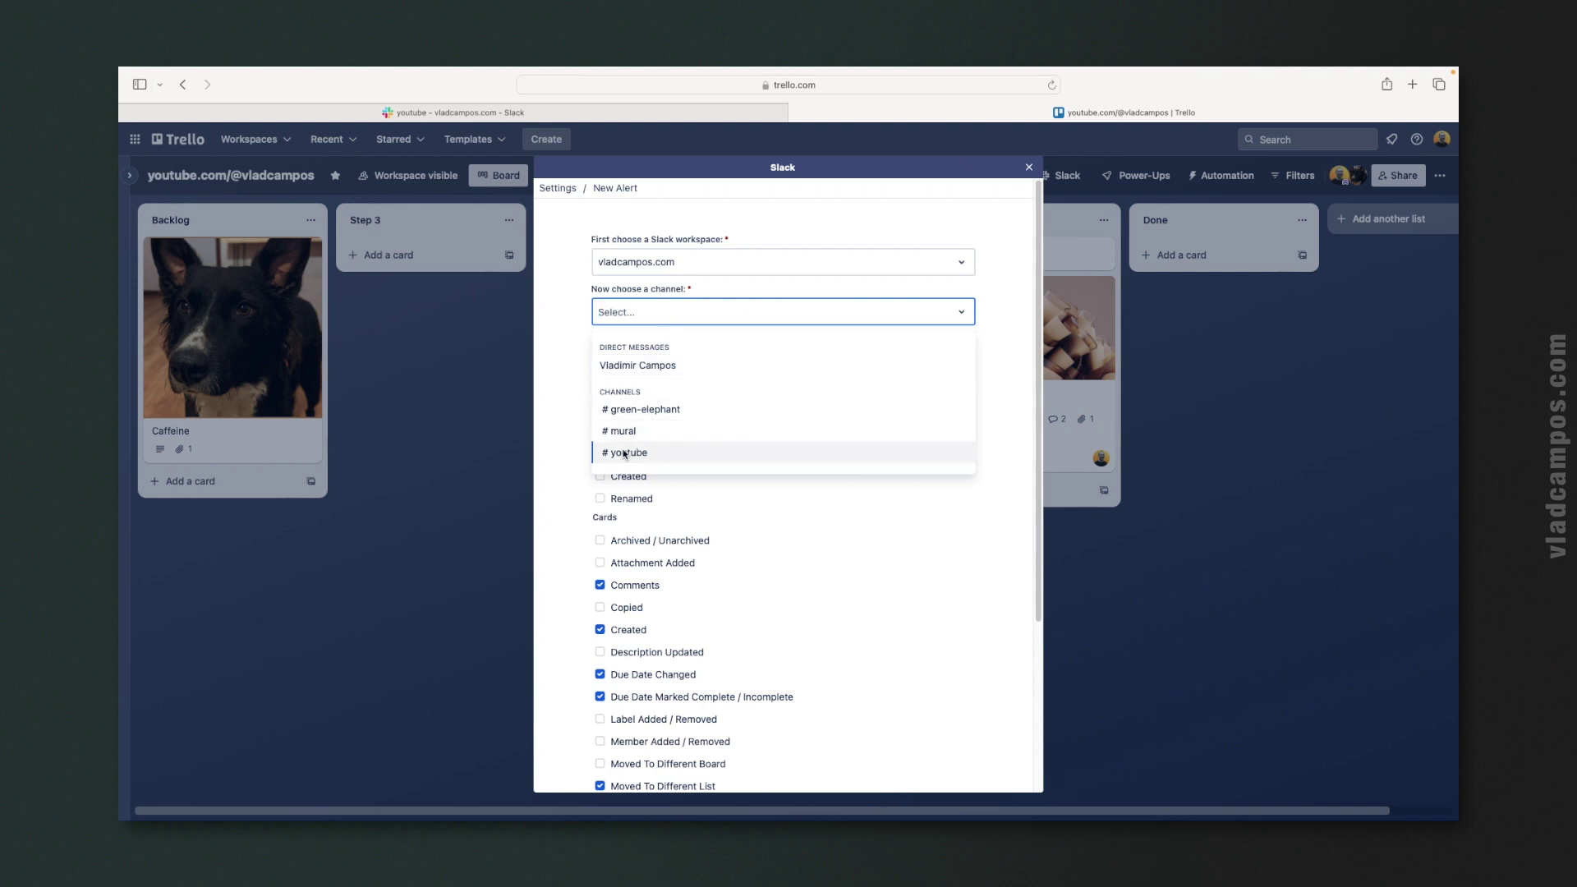
pyautogui.click(625, 454)
pyautogui.scroll(-2, 886, 410)
pyautogui.scroll(2, 886, 409)
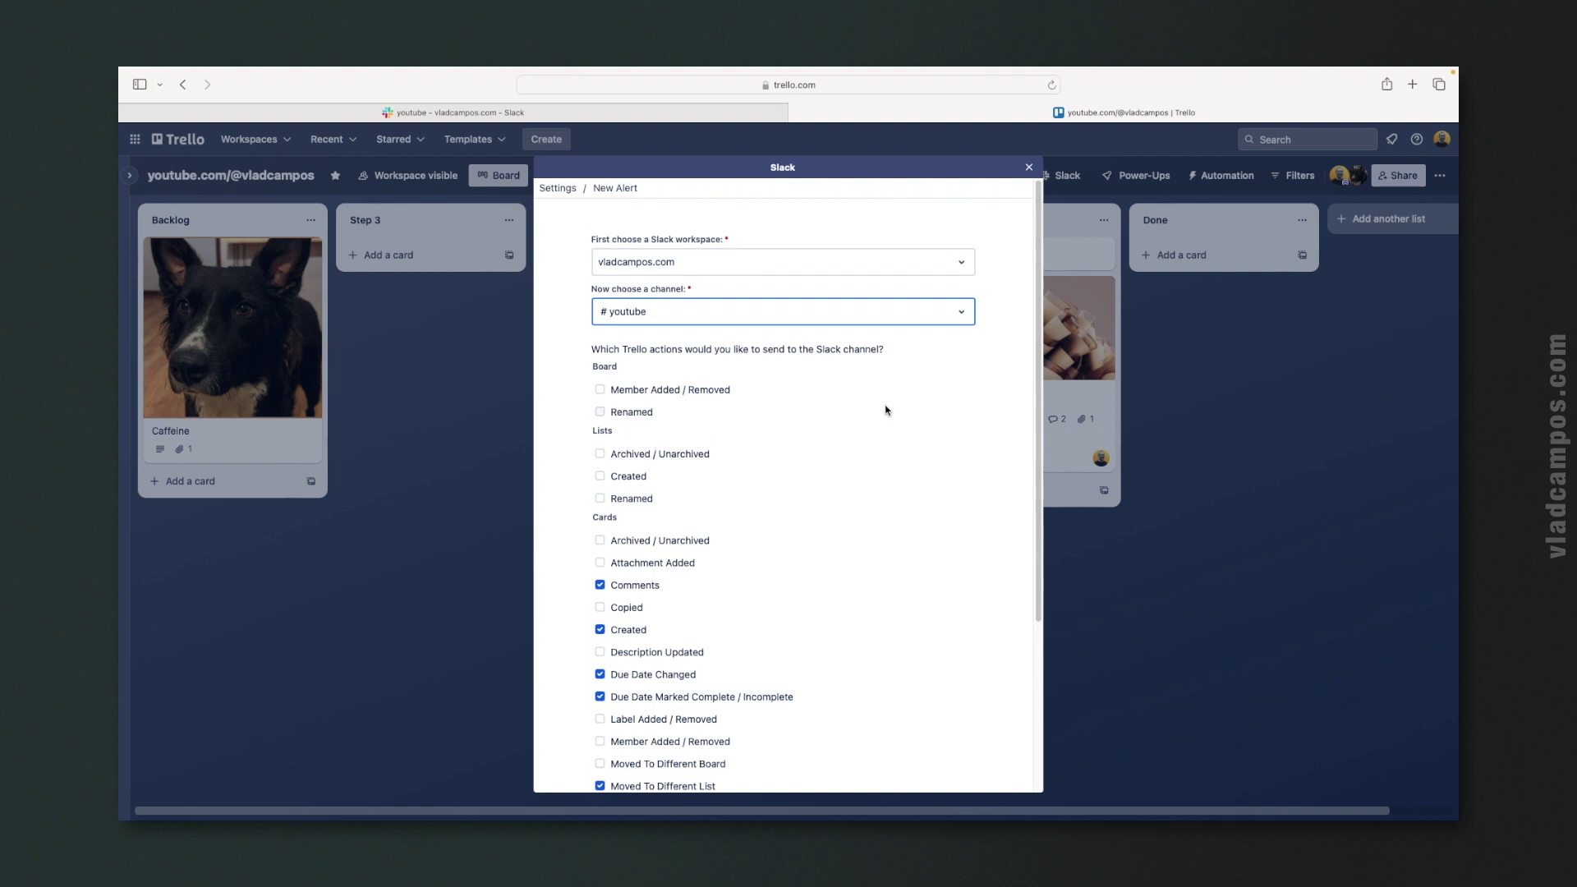
pyautogui.click(1030, 167)
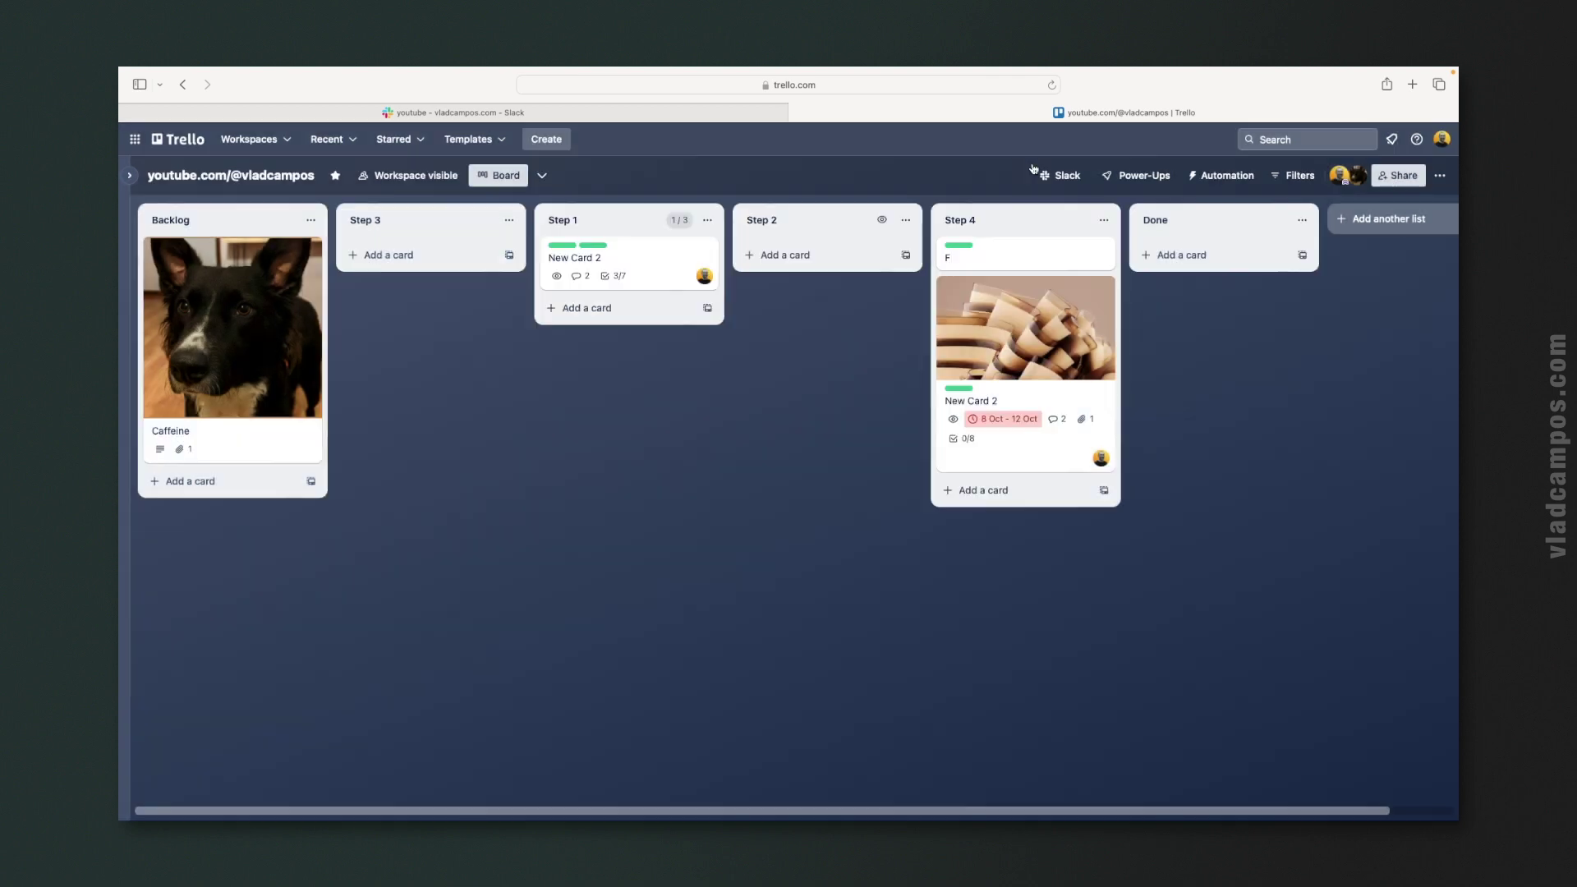
# Go back to the #youtube channel in Slack
pyautogui.click(538, 112)
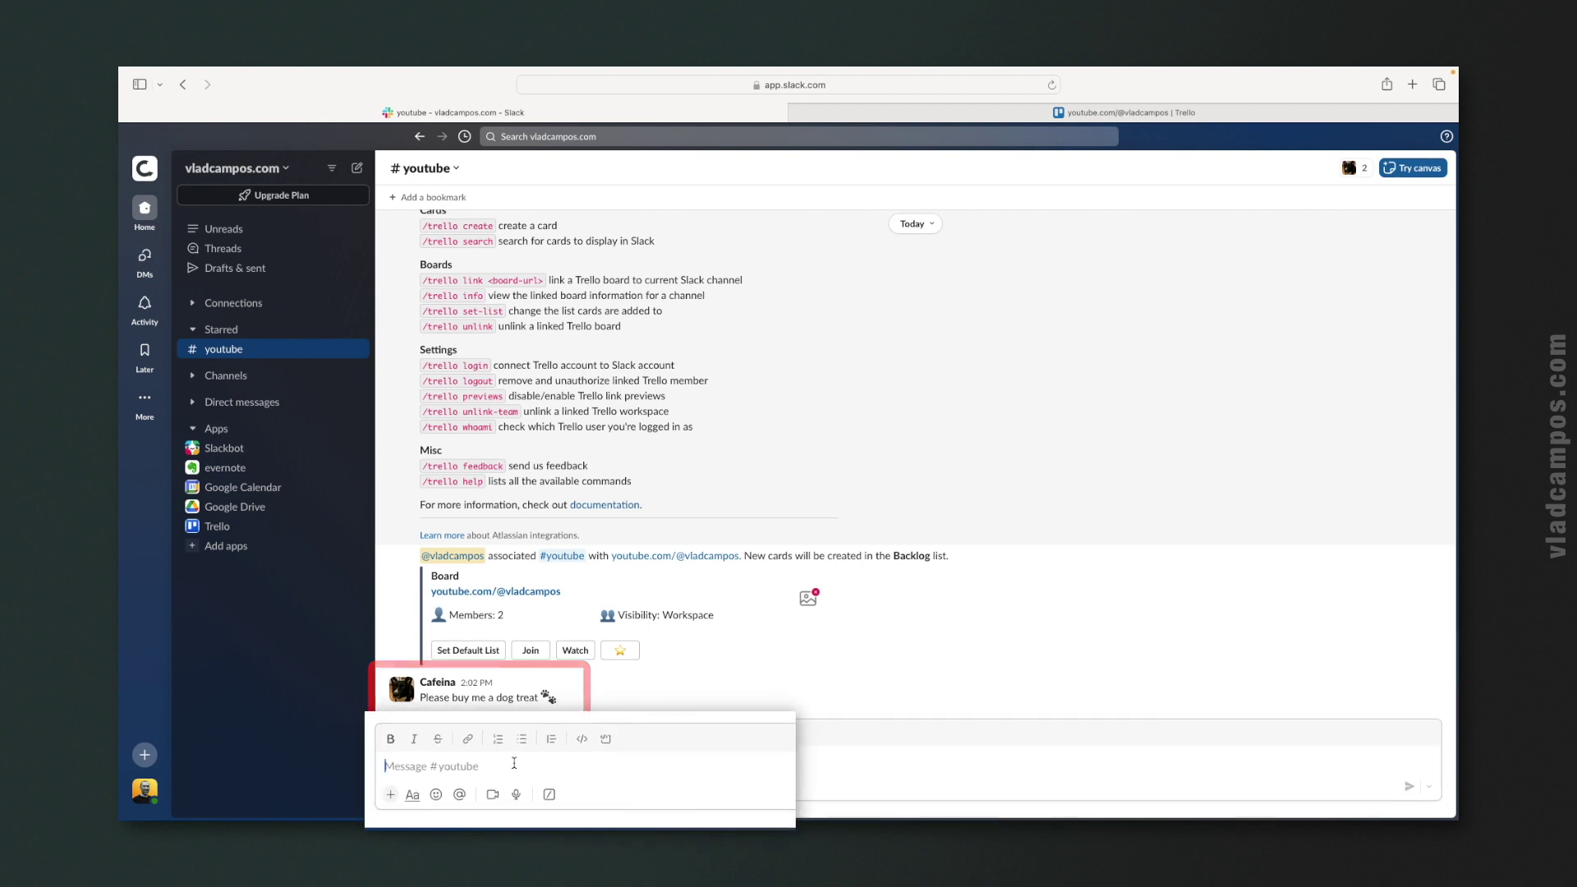
# Create the 'Buy dog treats' card via /trello create, due today, and dismiss the confirmation
pyautogui.write('/tr')
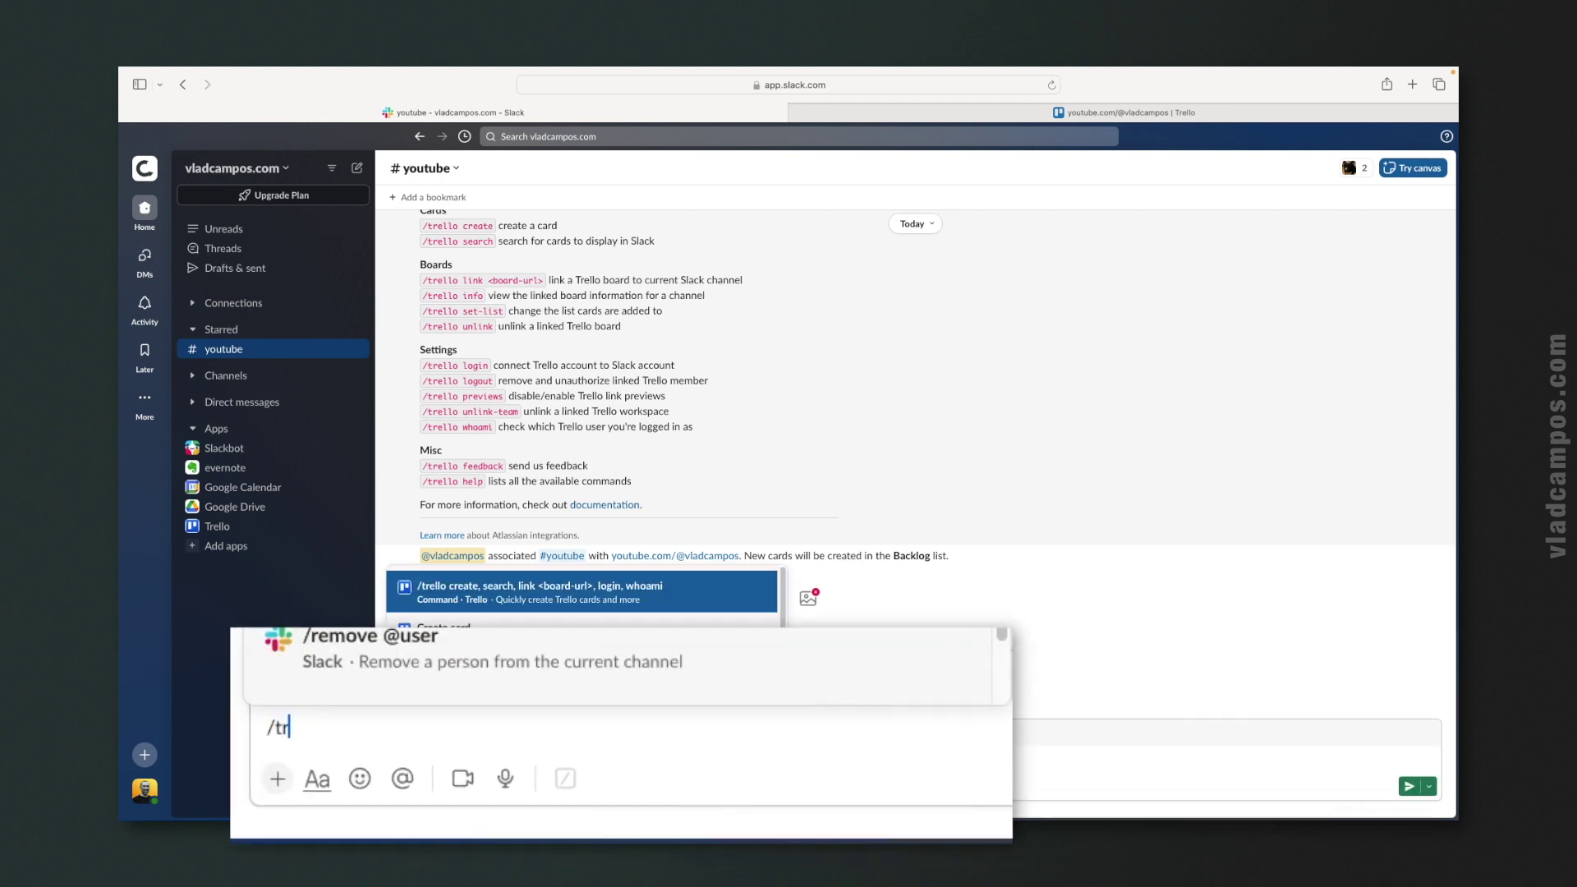
pyautogui.write('ello ')
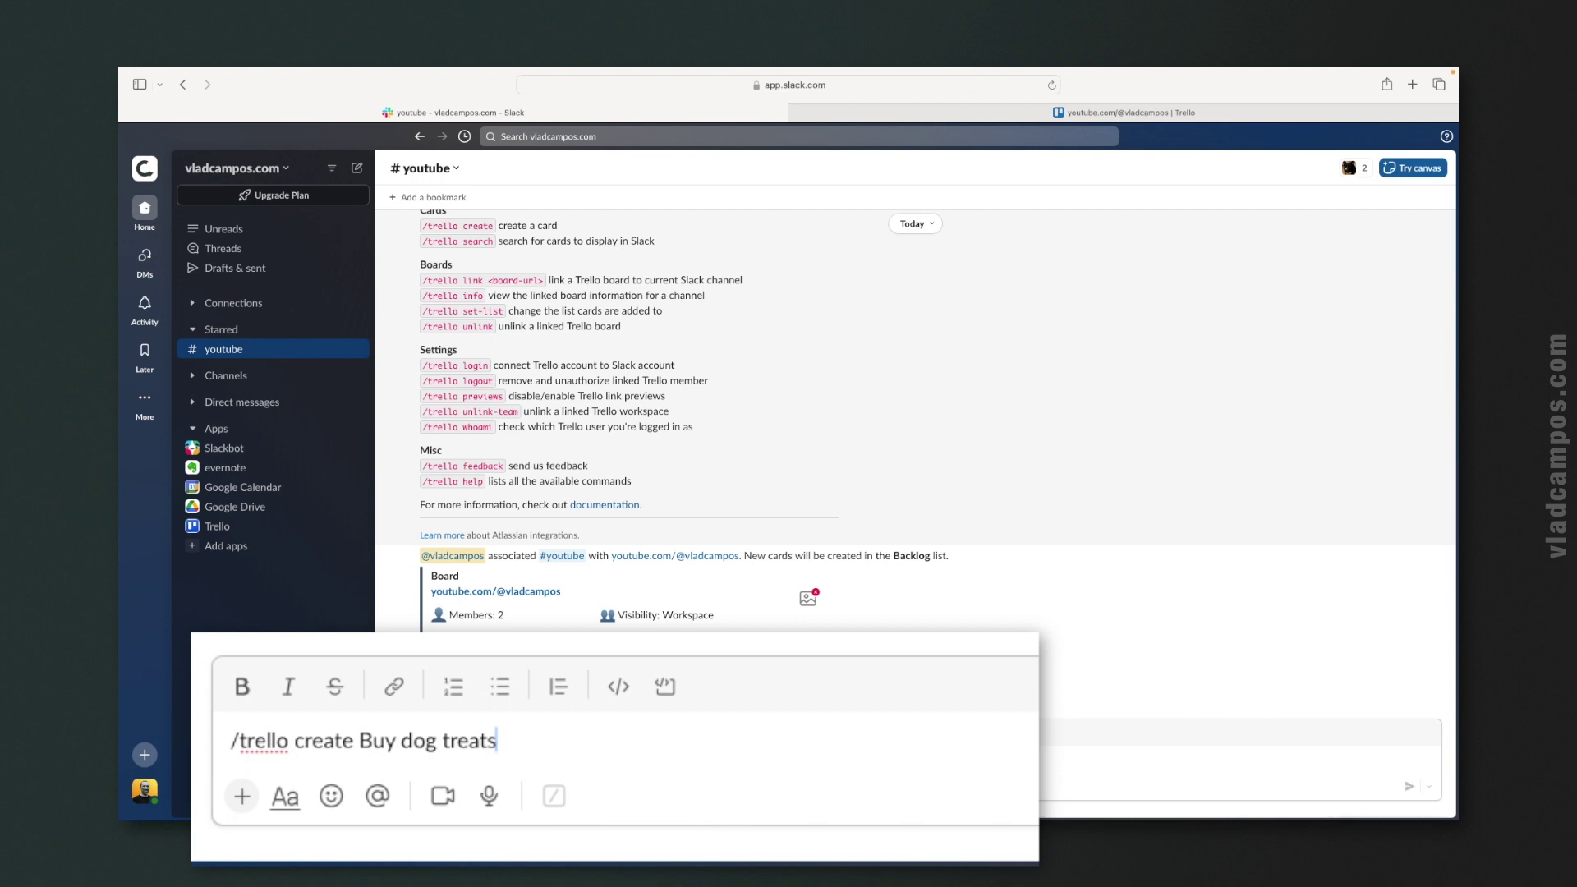
pyautogui.write('create Buy dog treats')
pyautogui.press('Return')
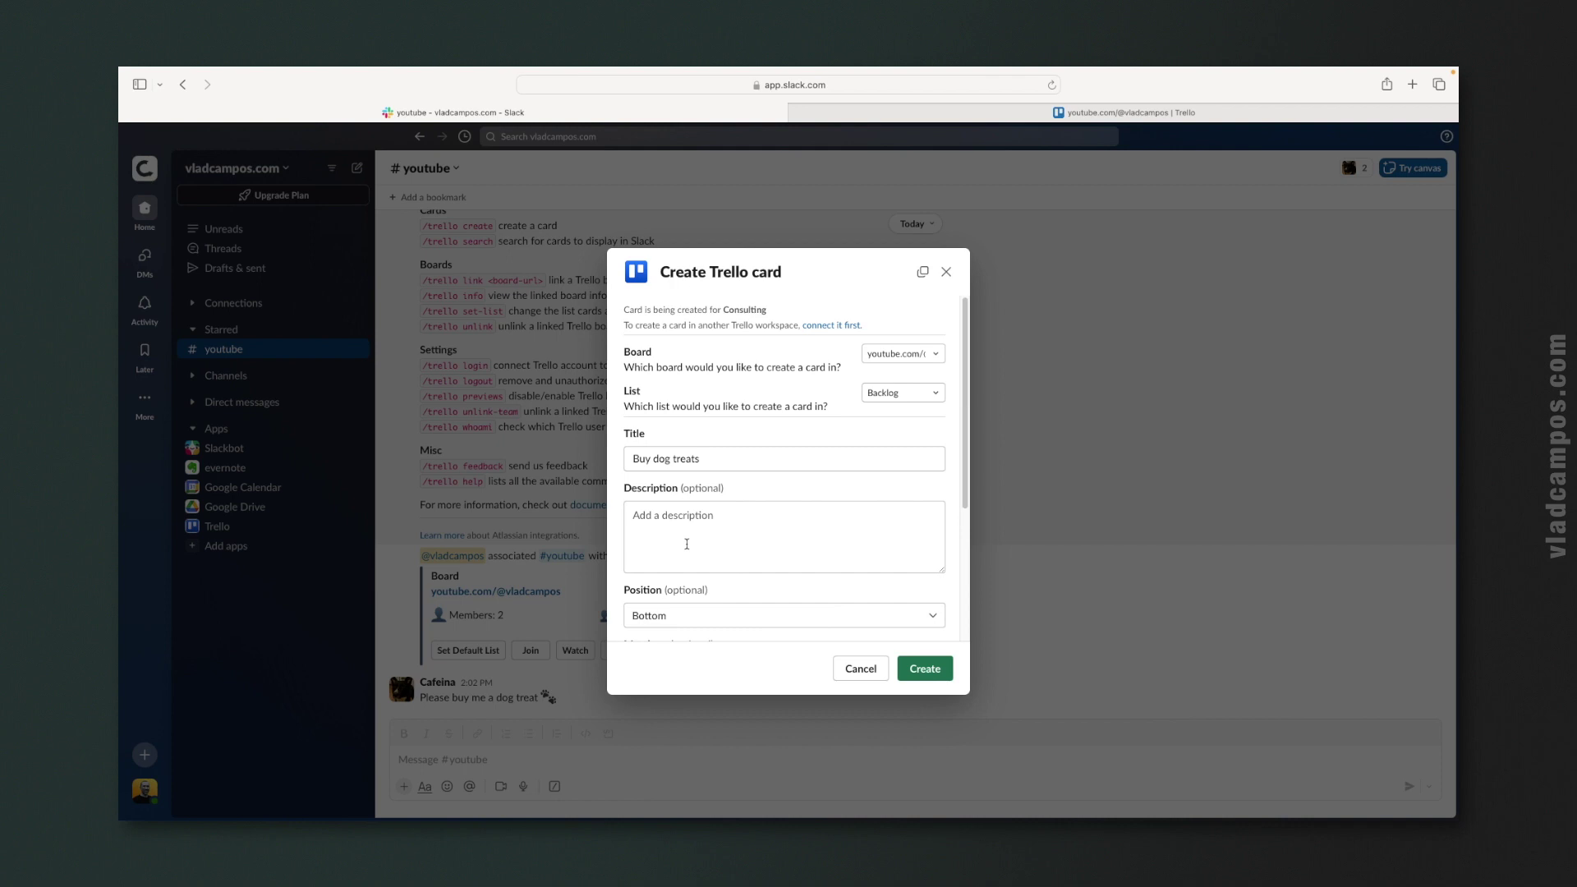
pyautogui.scroll(-5, 686, 544)
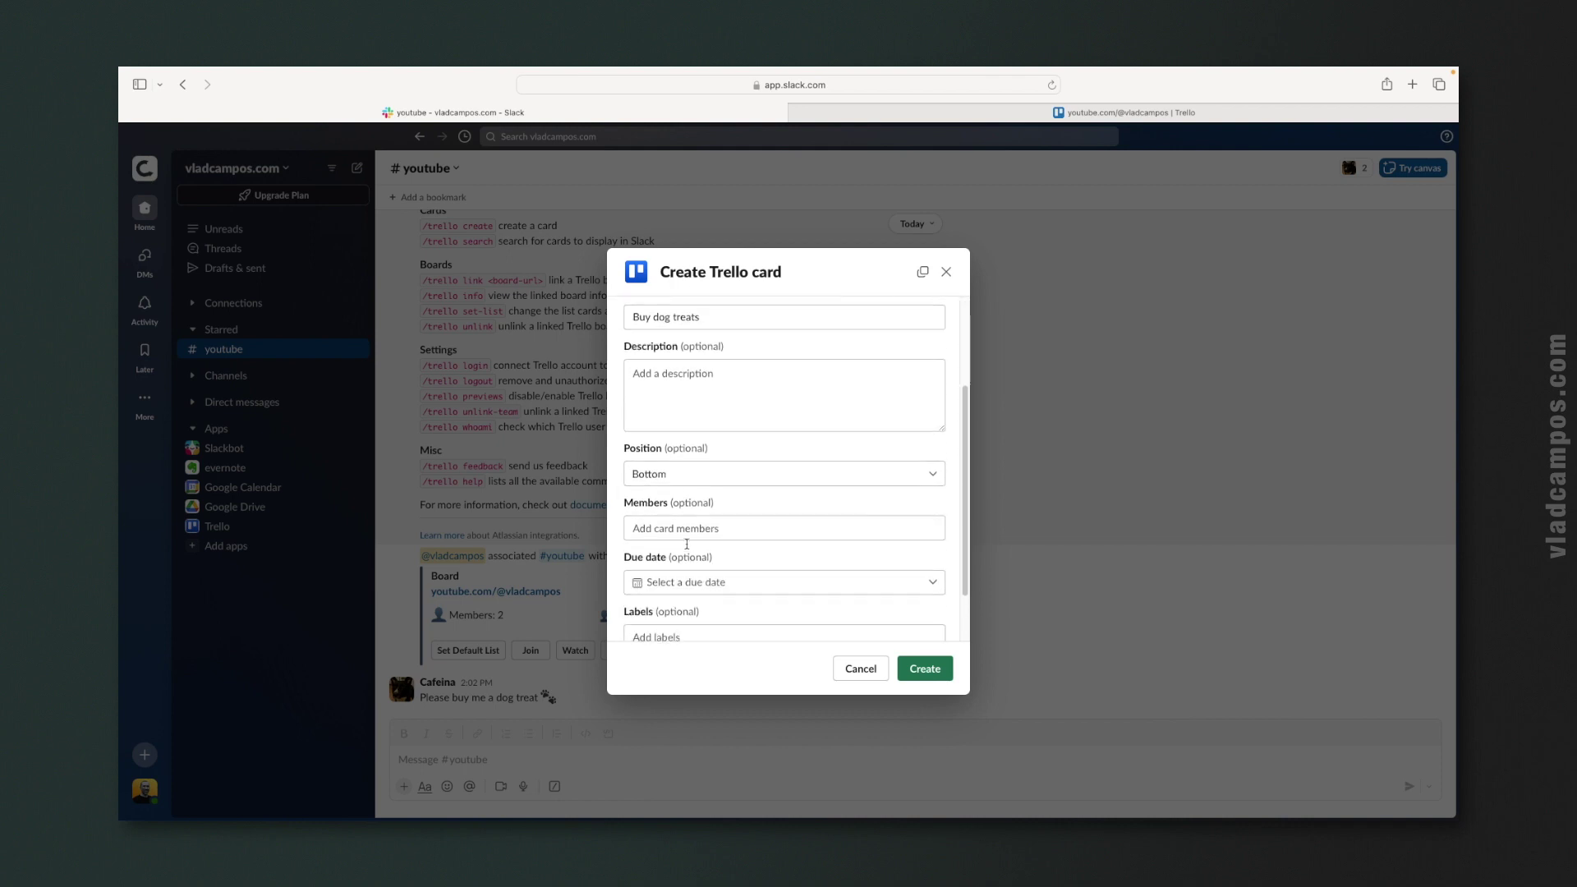
pyautogui.scroll(-2, 687, 549)
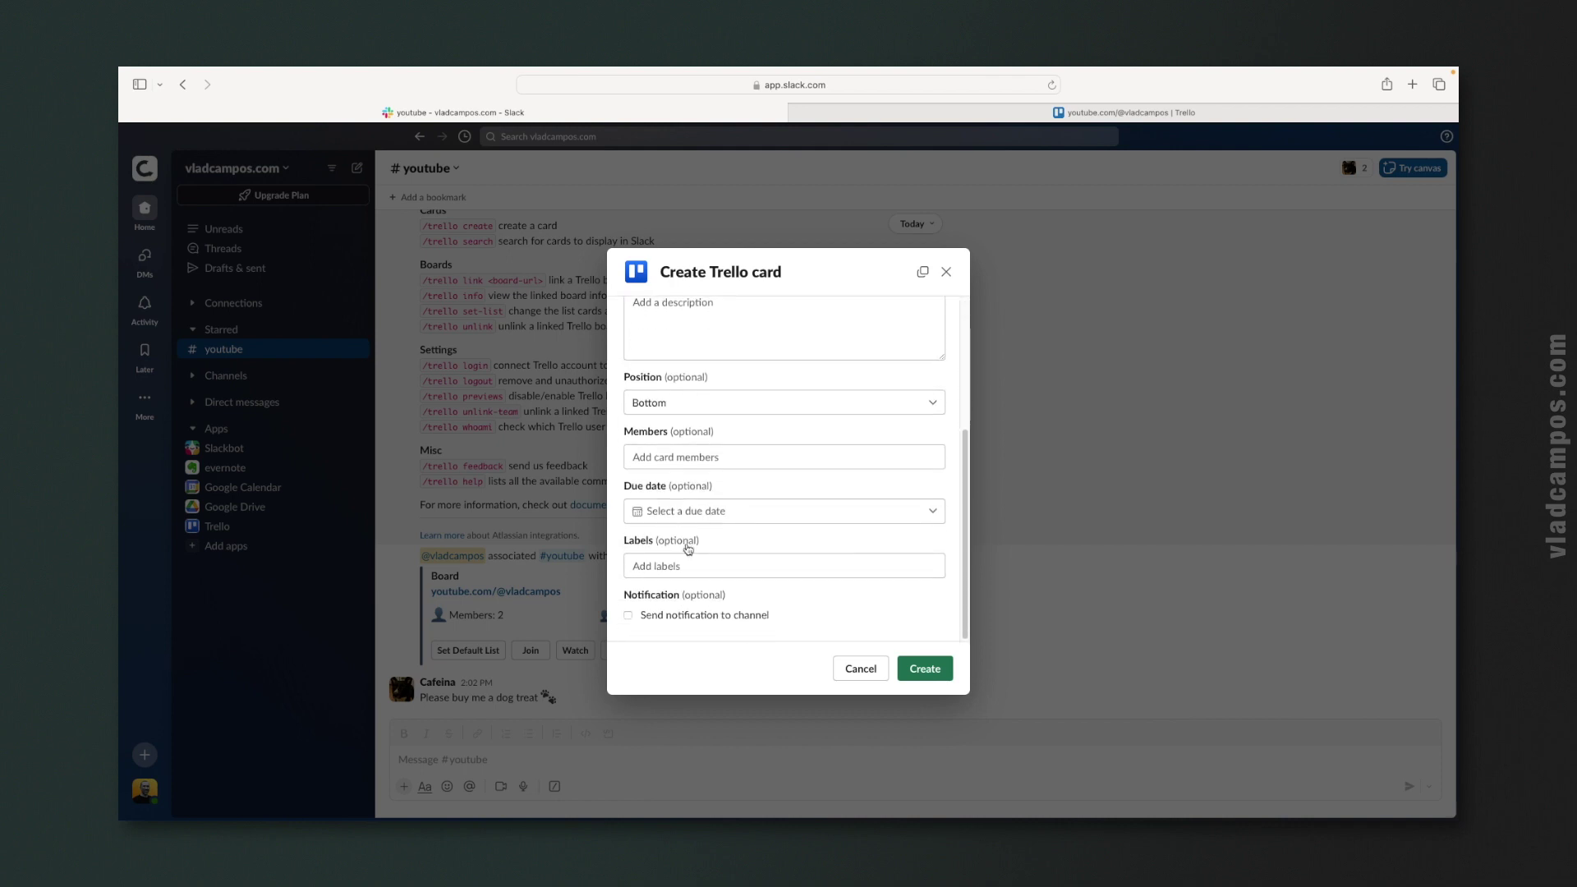
pyautogui.click(781, 515)
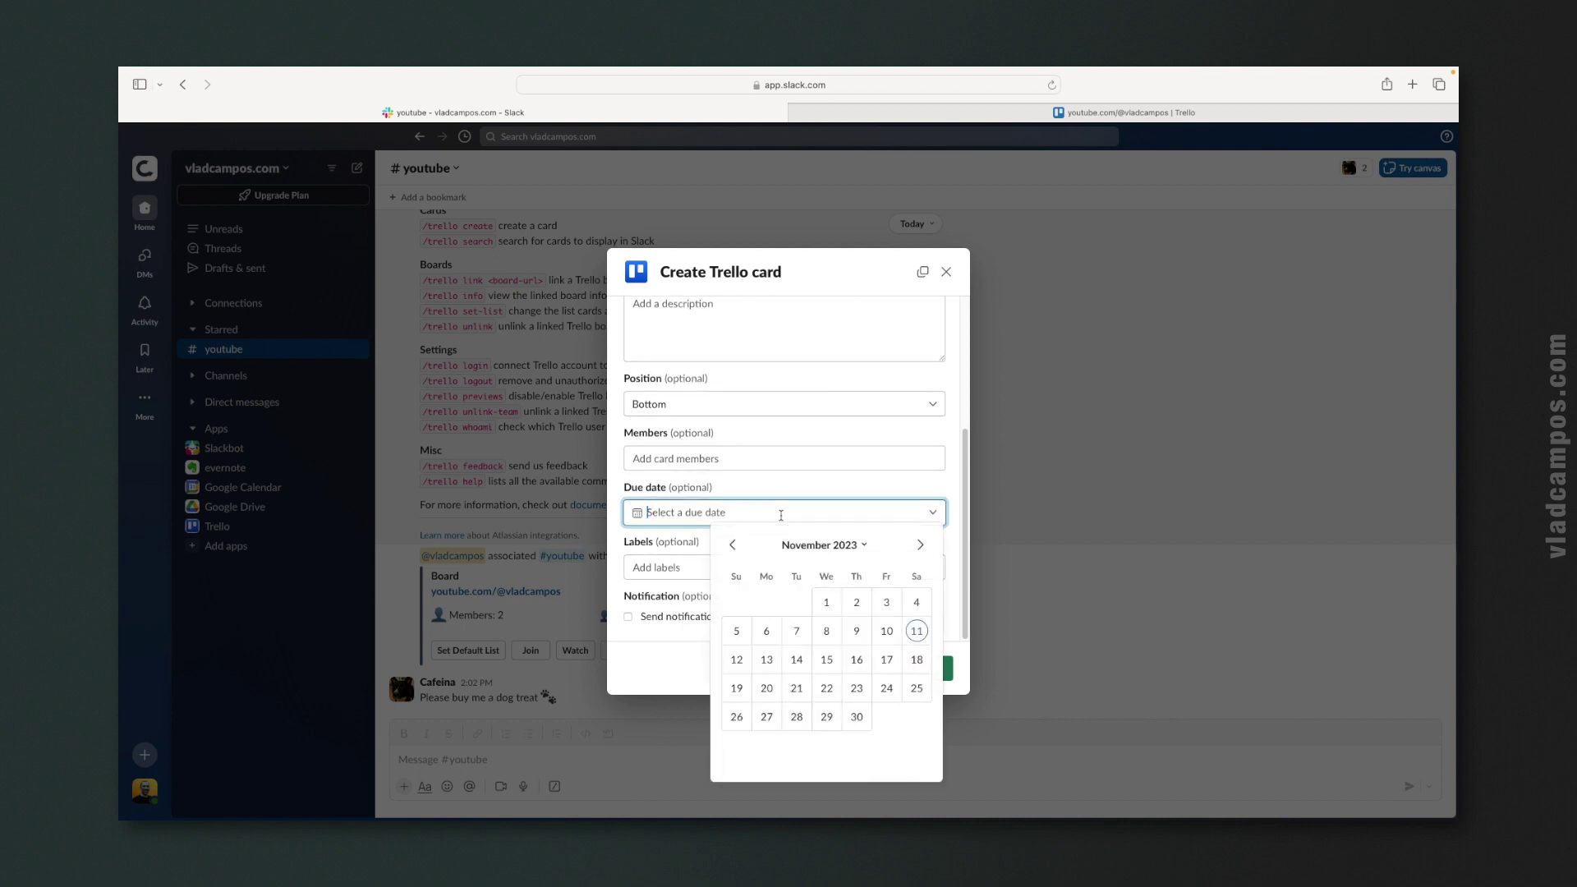
pyautogui.click(917, 631)
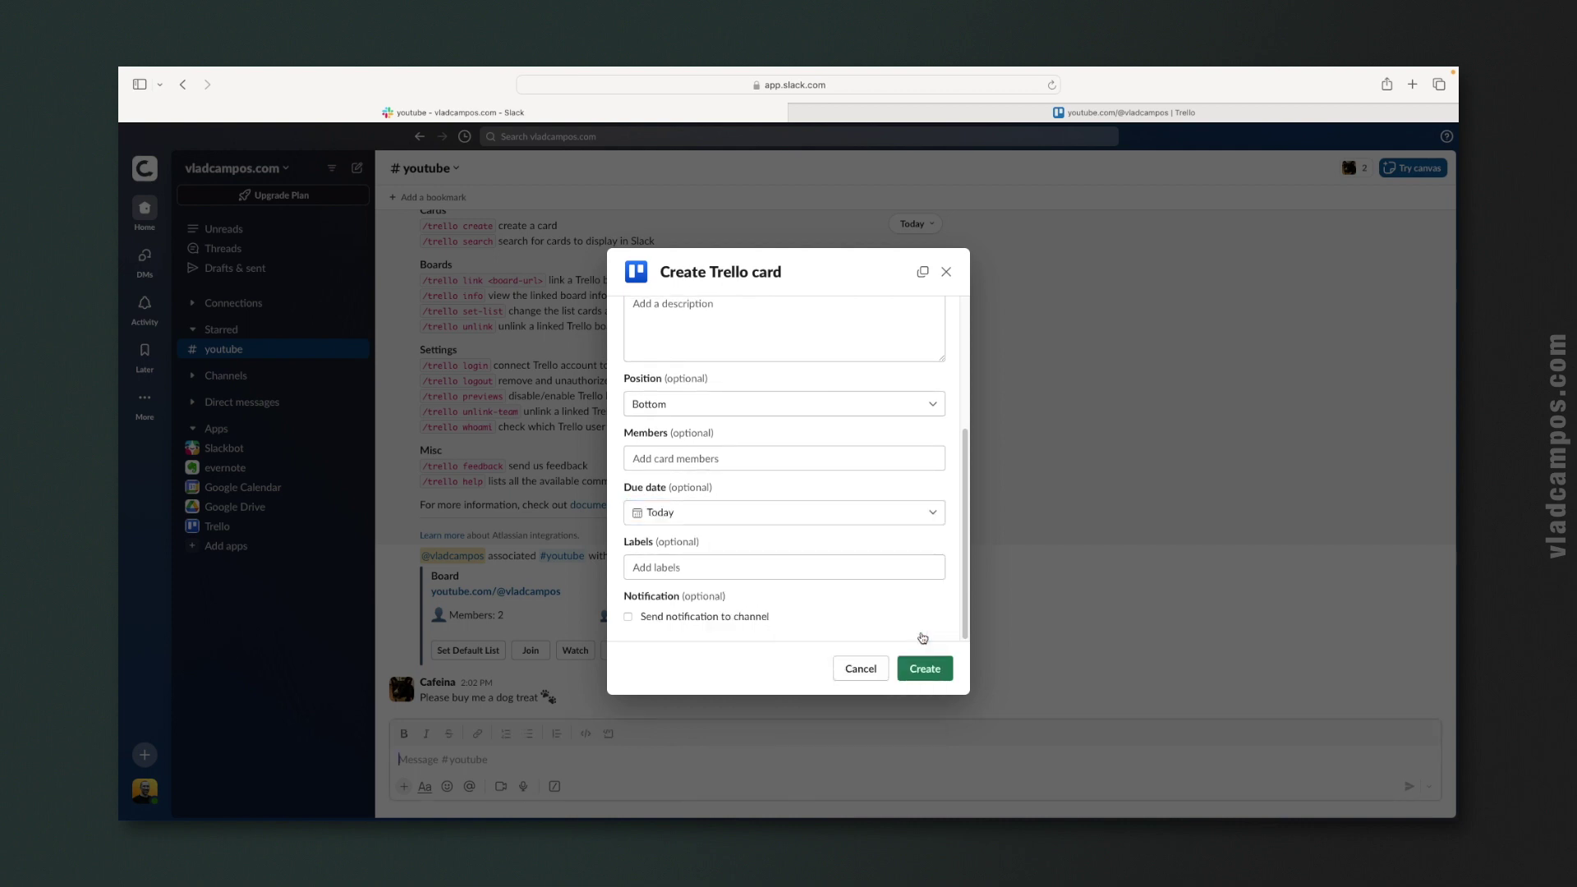
pyautogui.scroll(3, 860, 617)
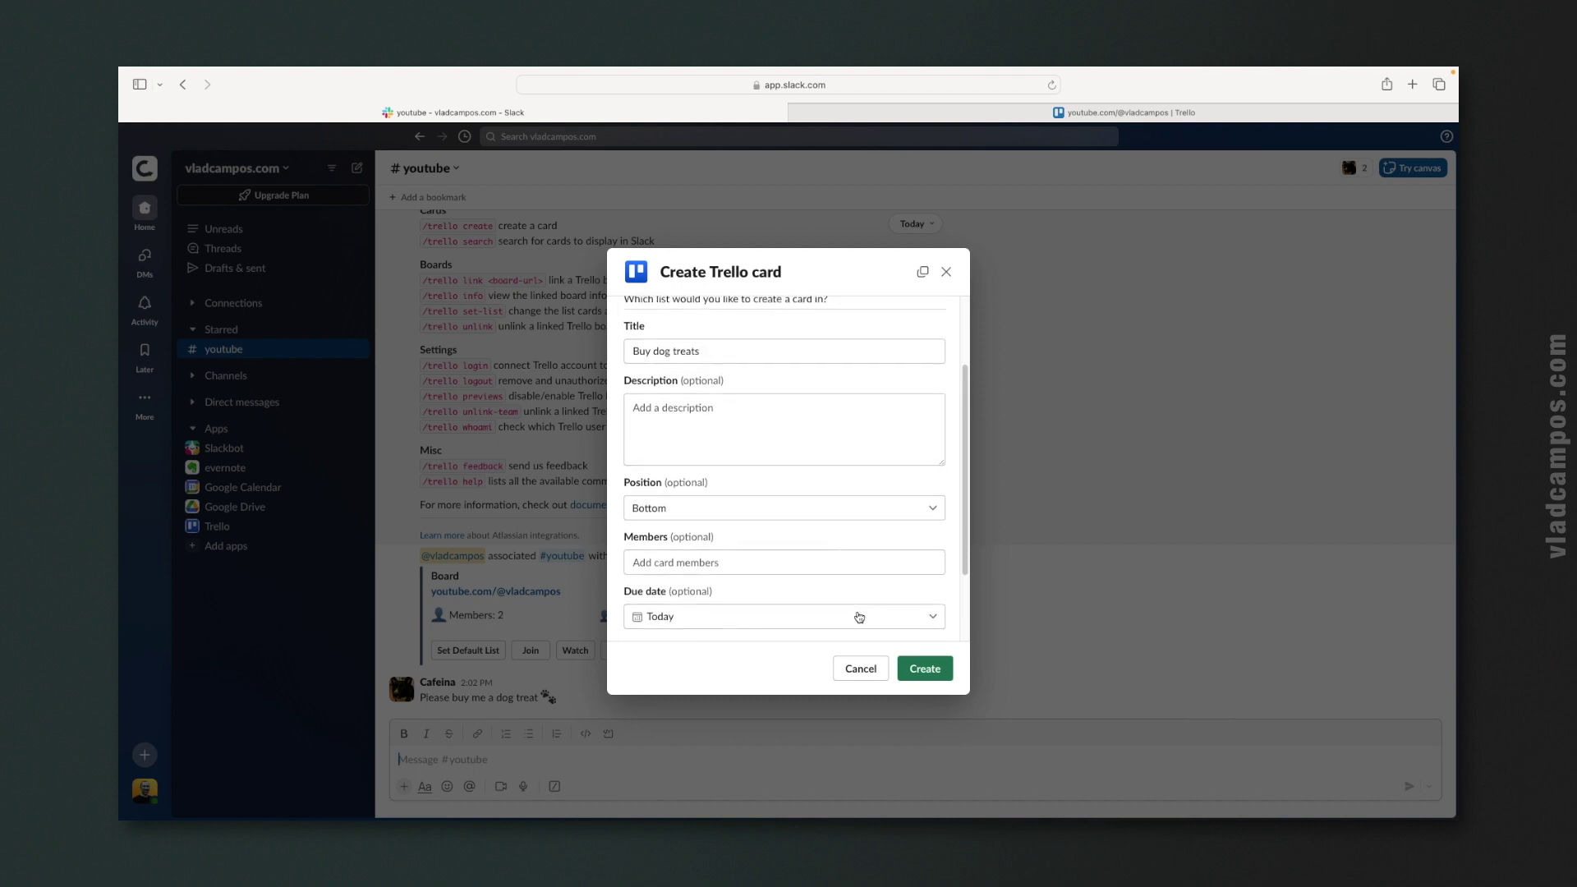
pyautogui.click(929, 674)
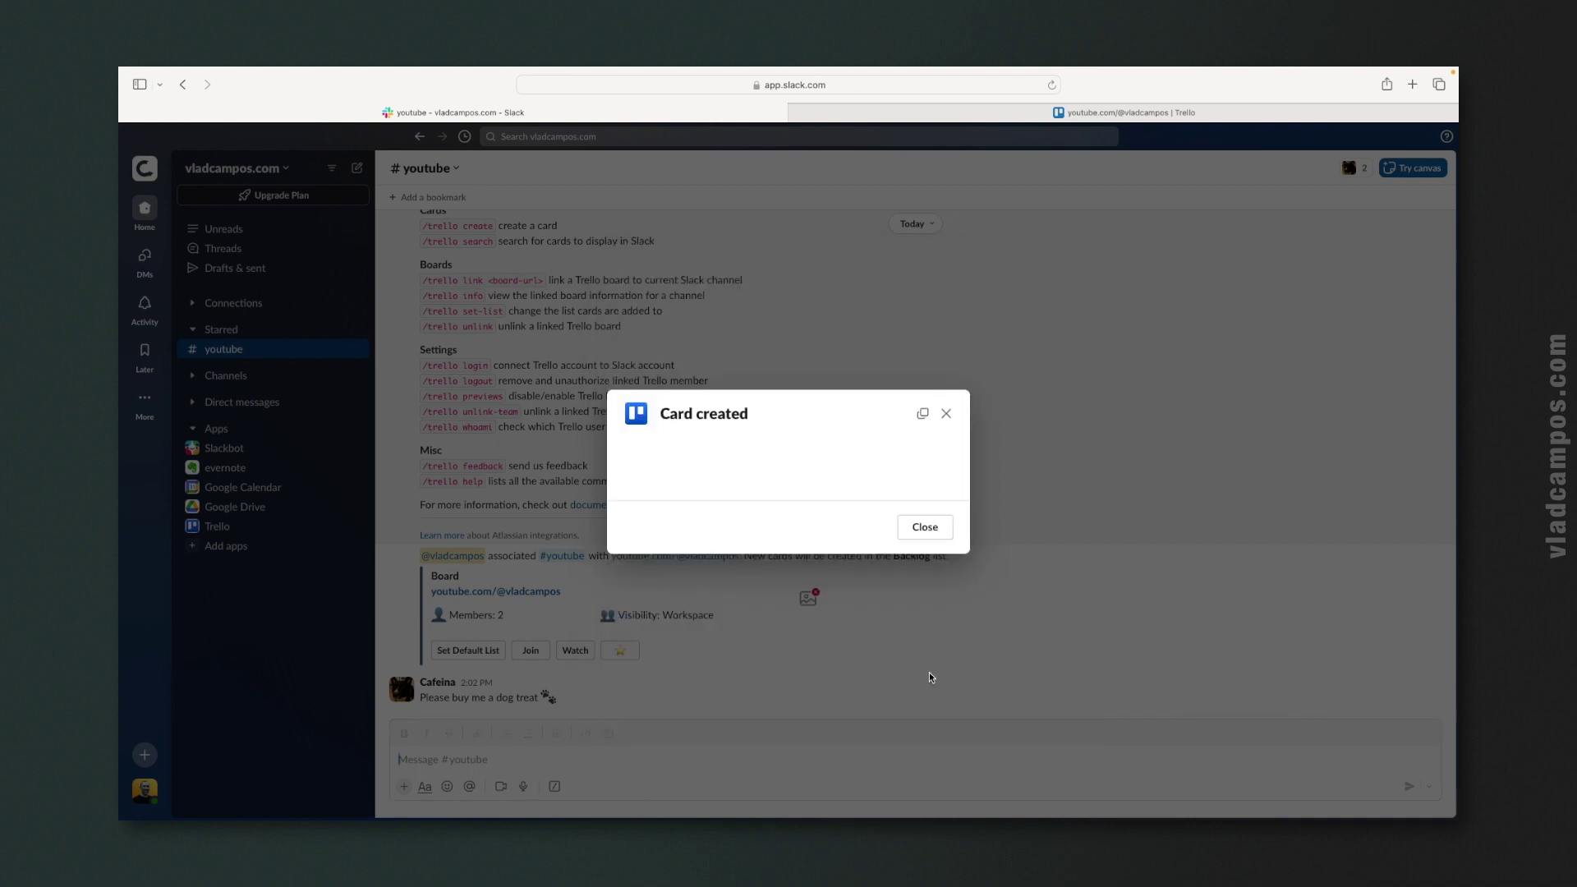
pyautogui.click(926, 527)
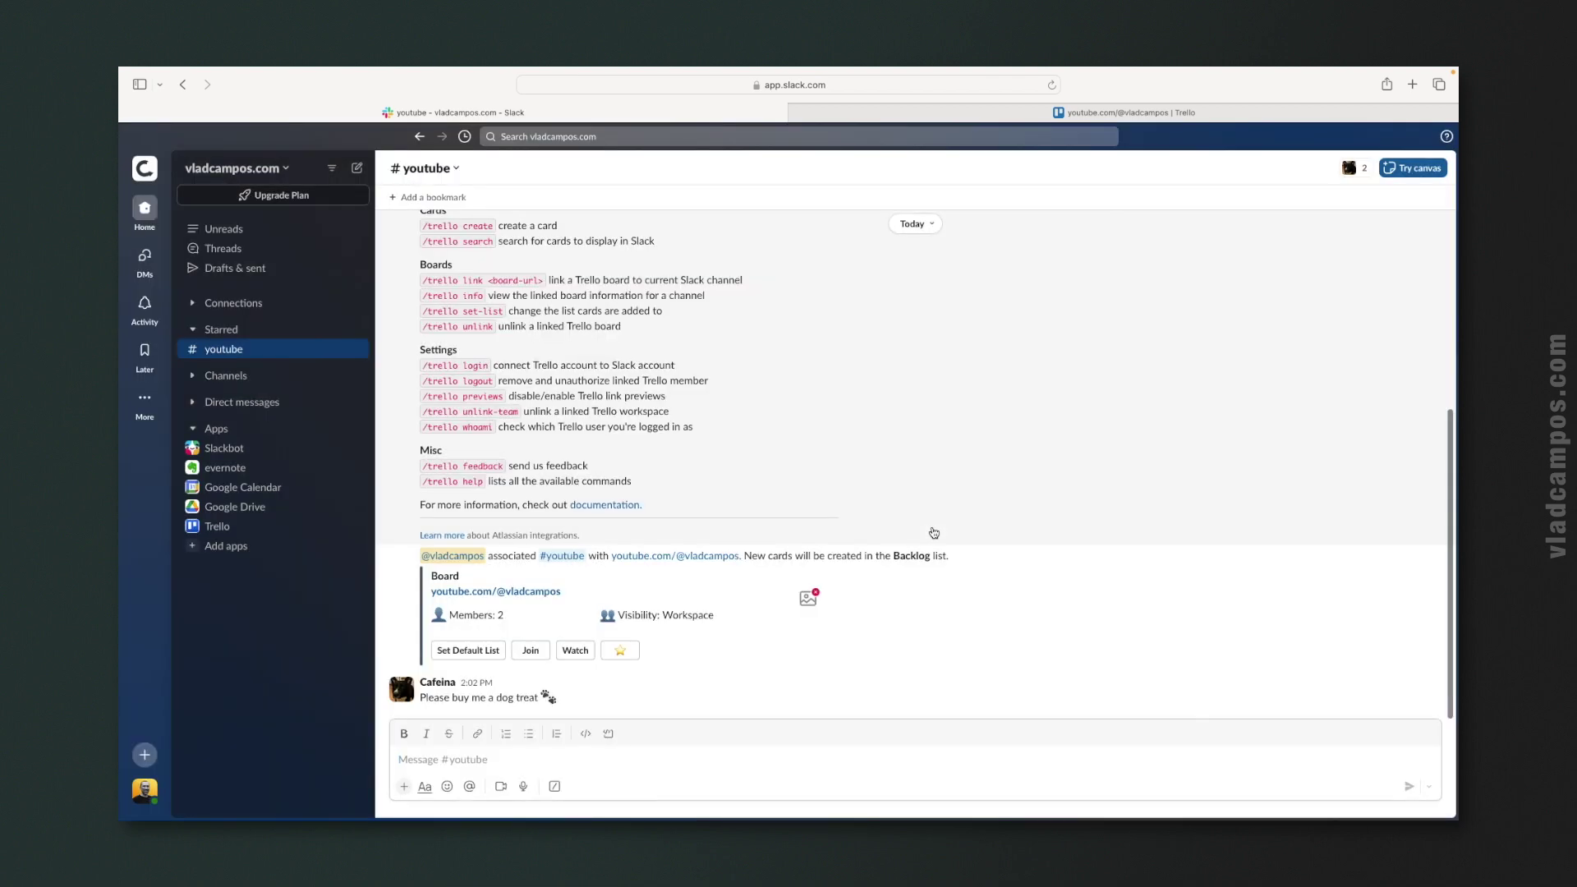
pyautogui.click(956, 113)
# Open and close the Buy dog treats card in Backlog, then return to #youtube
pyautogui.click(280, 501)
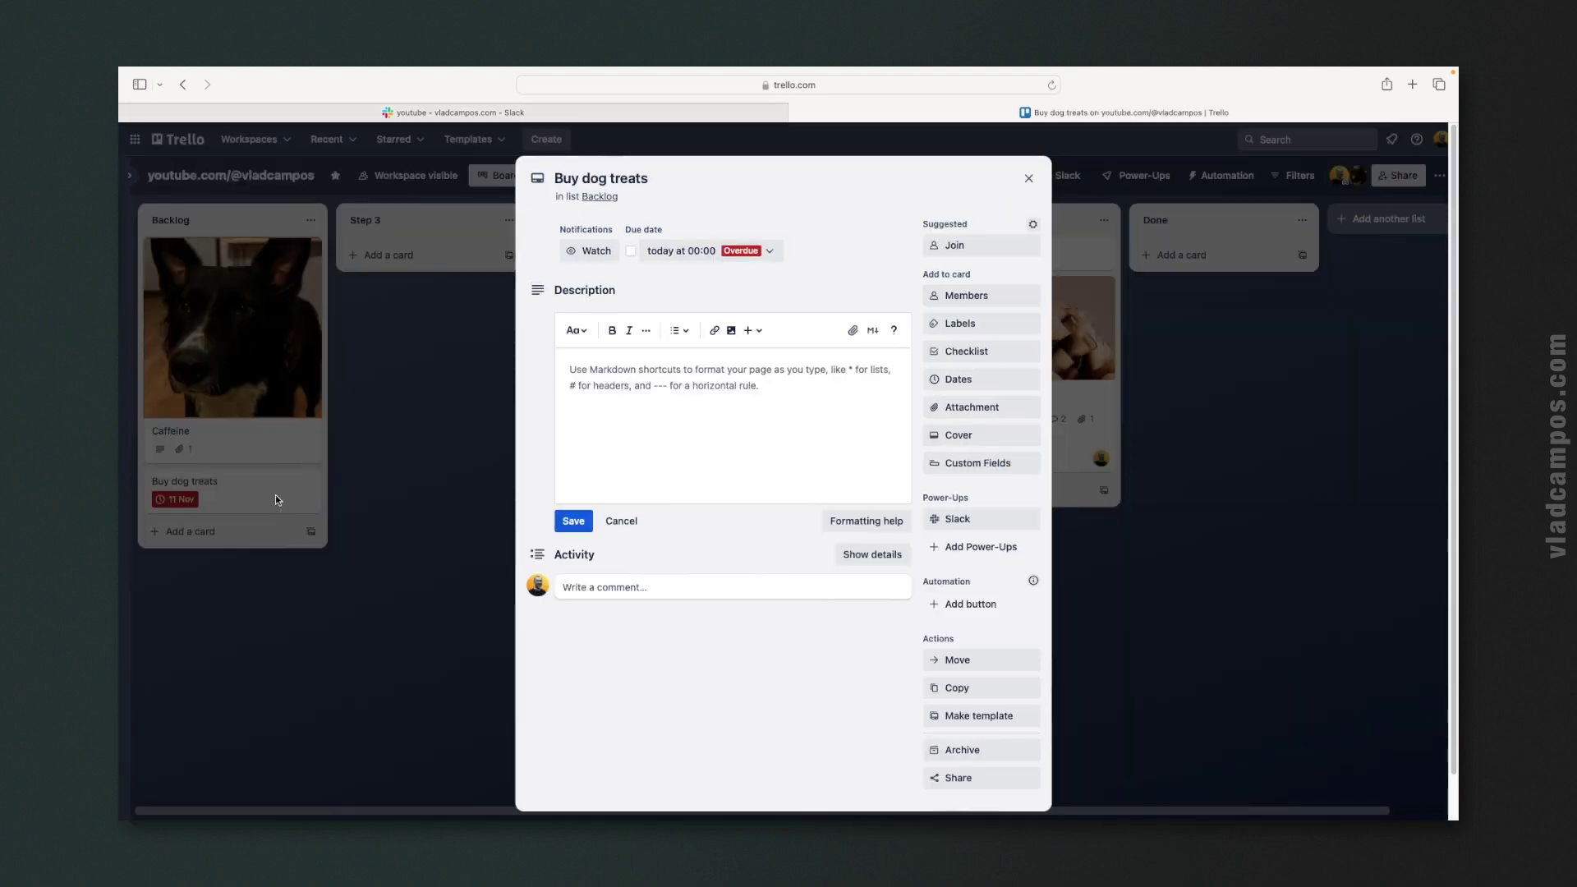
pyautogui.click(1029, 180)
pyautogui.click(514, 119)
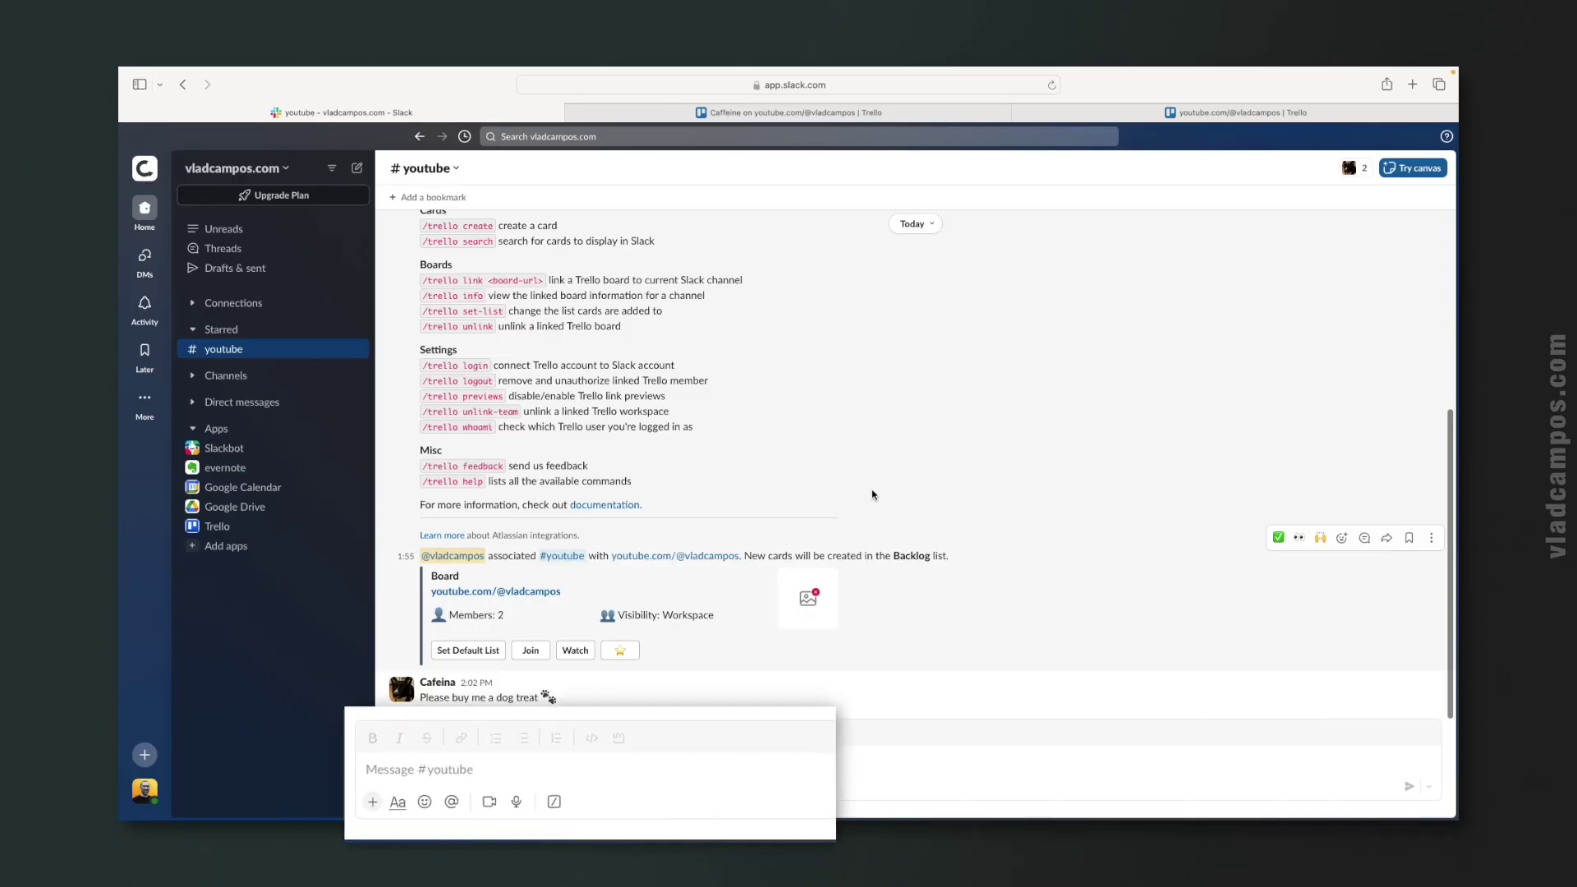
# Search the linked board for 'dog' with /trello search
pyautogui.write('/trello search dog')
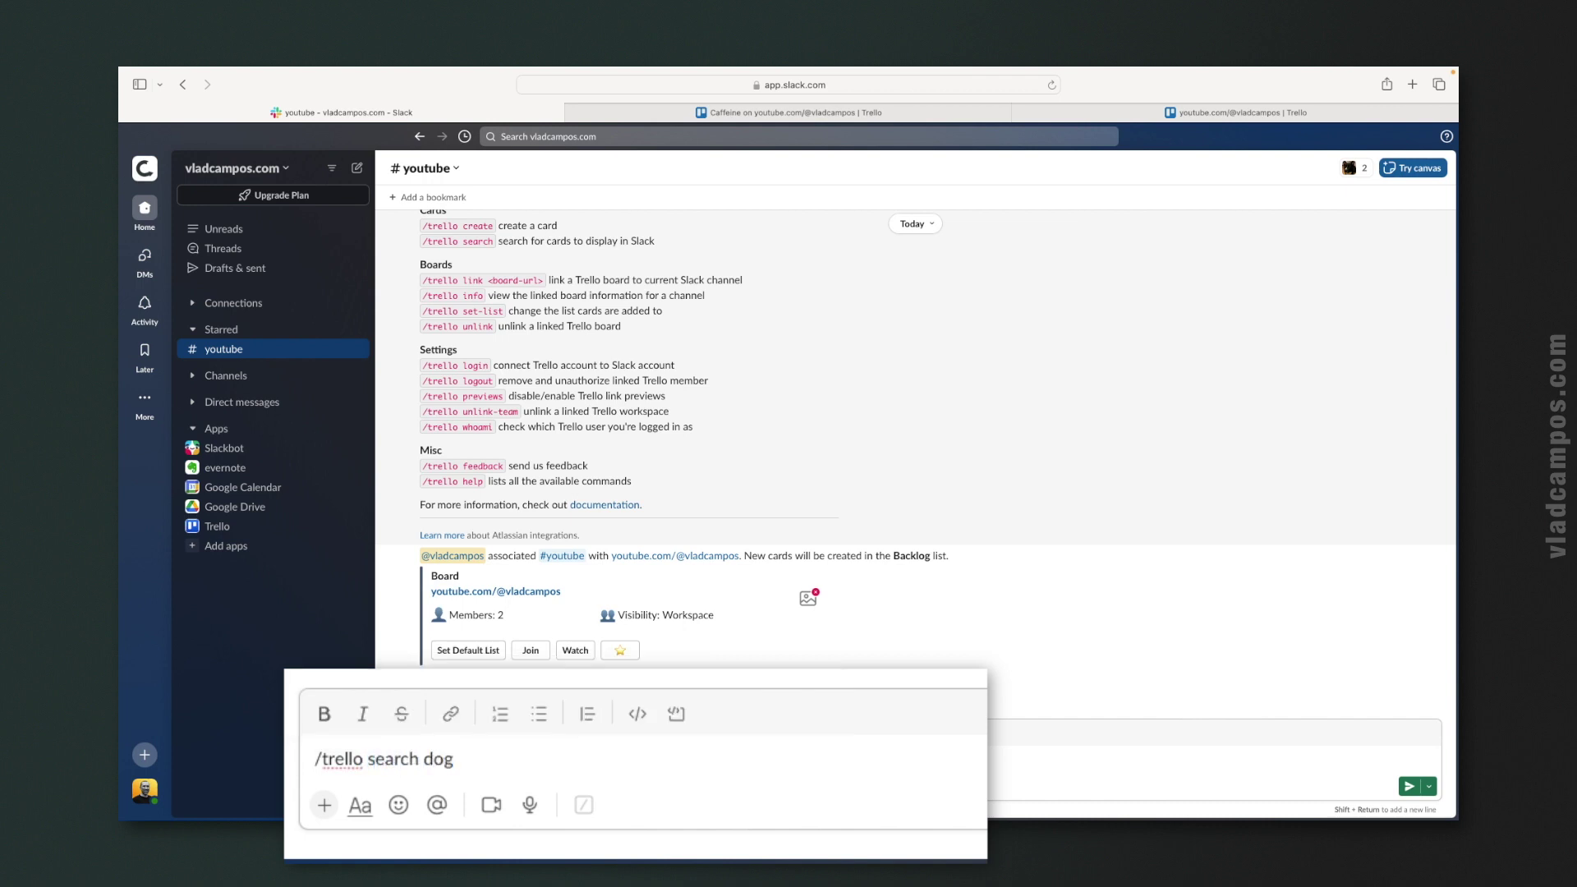
pyautogui.press('Return')
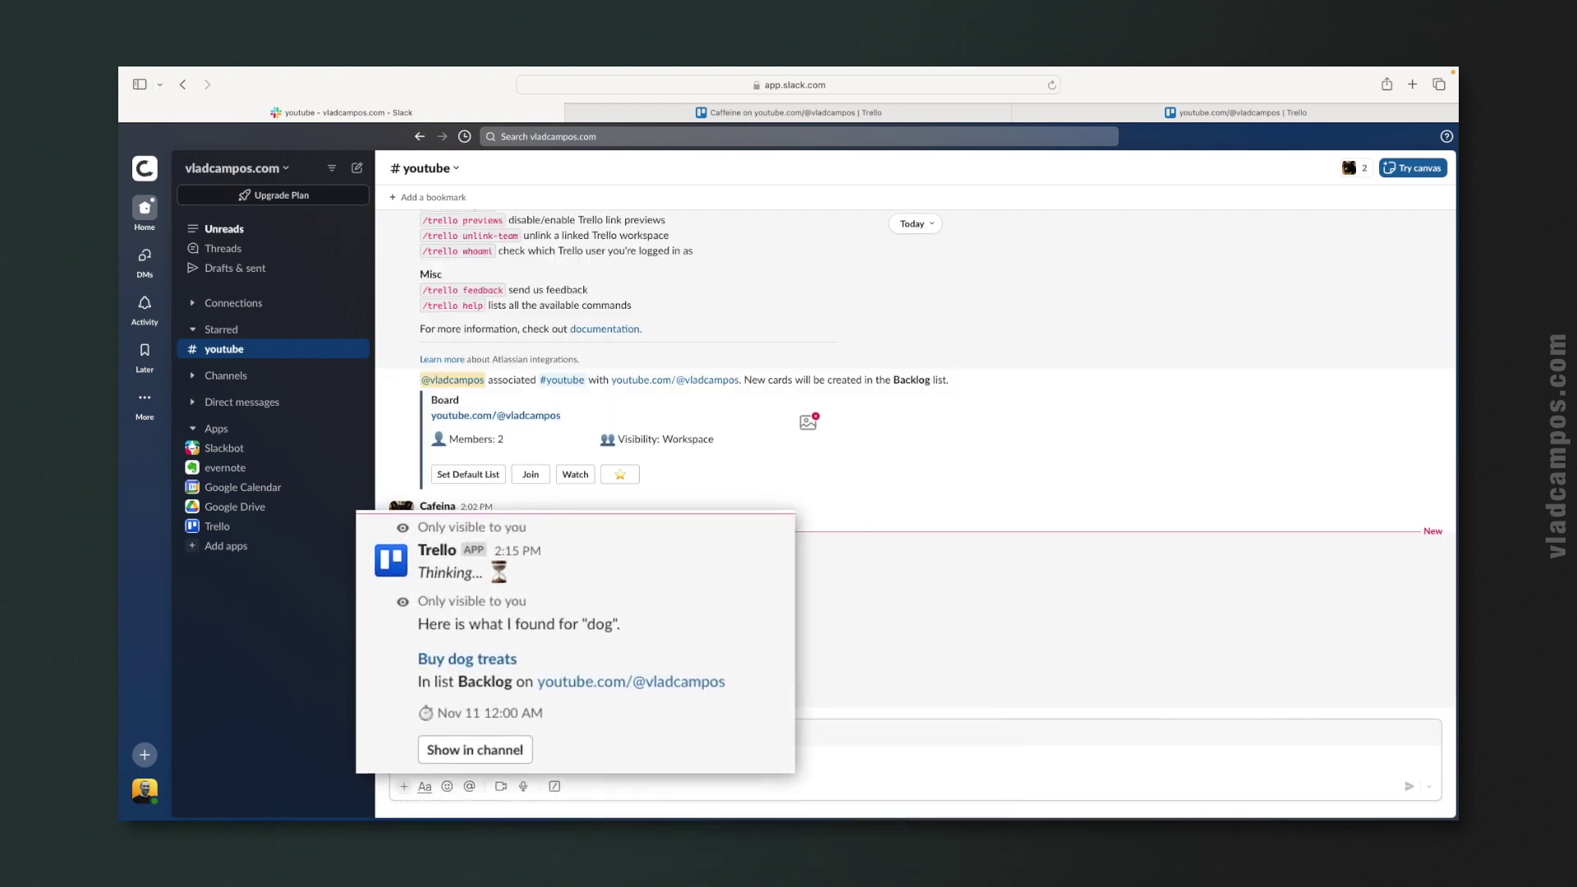
pyautogui.moveTo(565, 609); pyautogui.dragTo(484, 606)
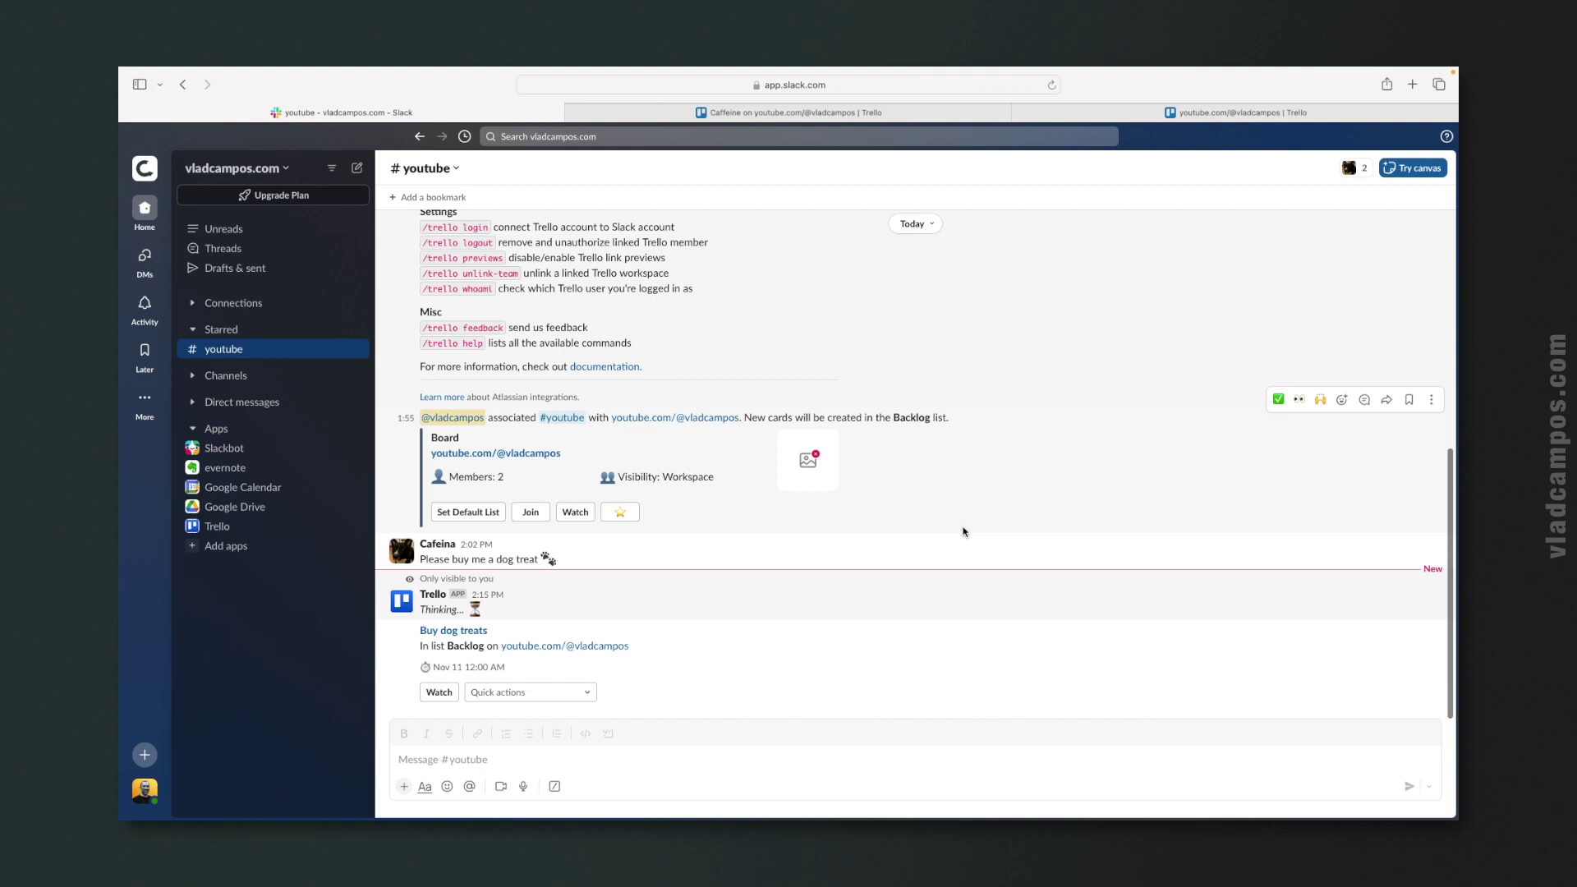
pyautogui.scroll(3, 964, 532)
pyautogui.scroll(1, 964, 531)
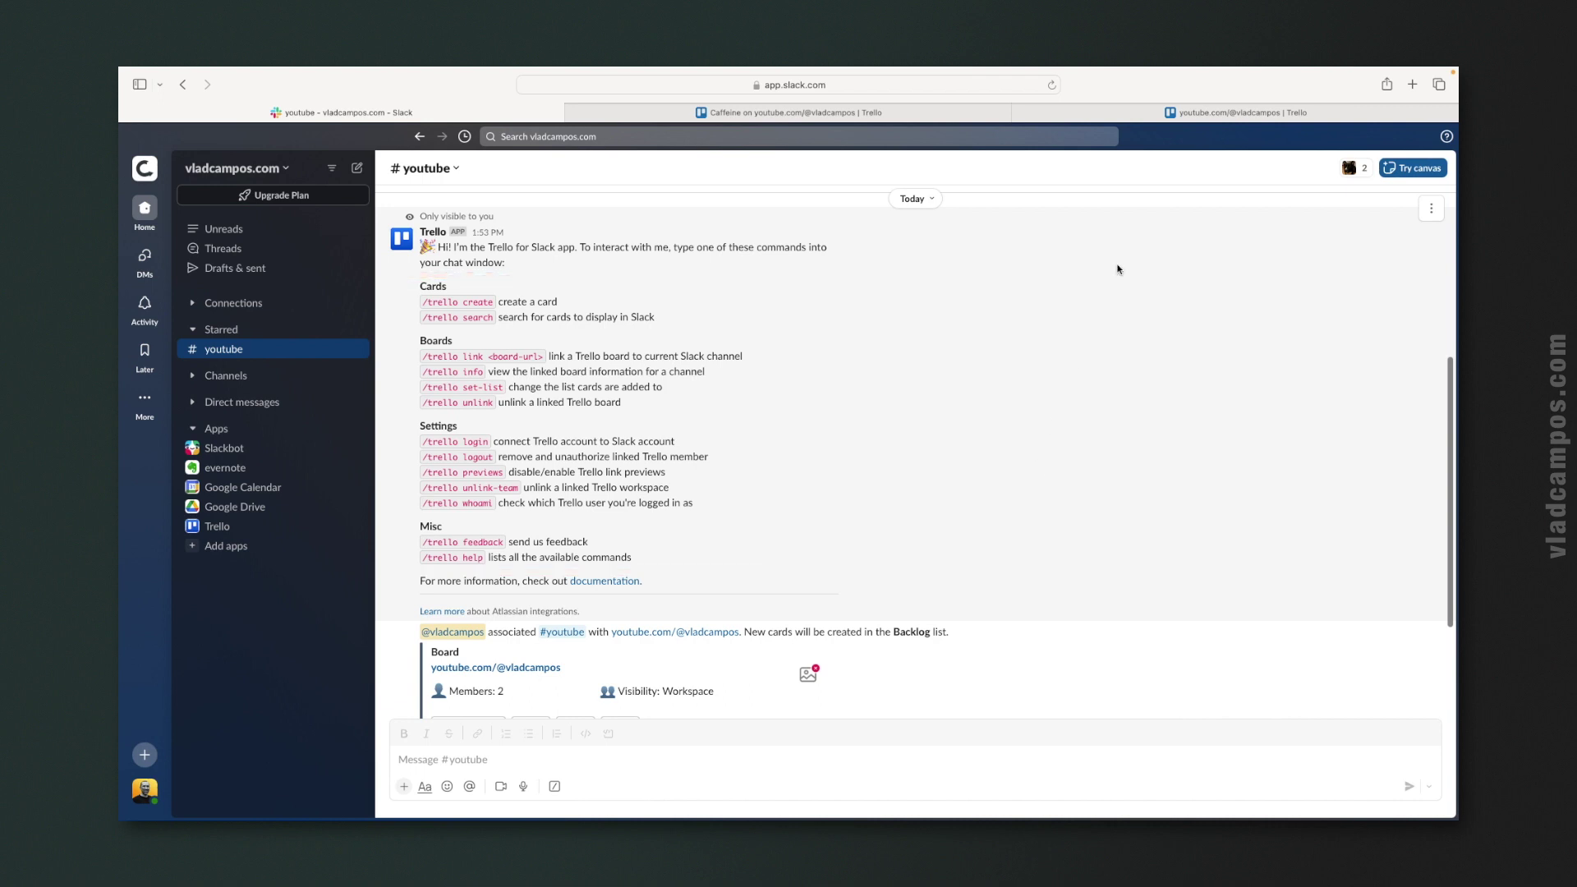
# Begin a new Slack alert on the board with #youtube as the channel
pyautogui.click(1198, 114)
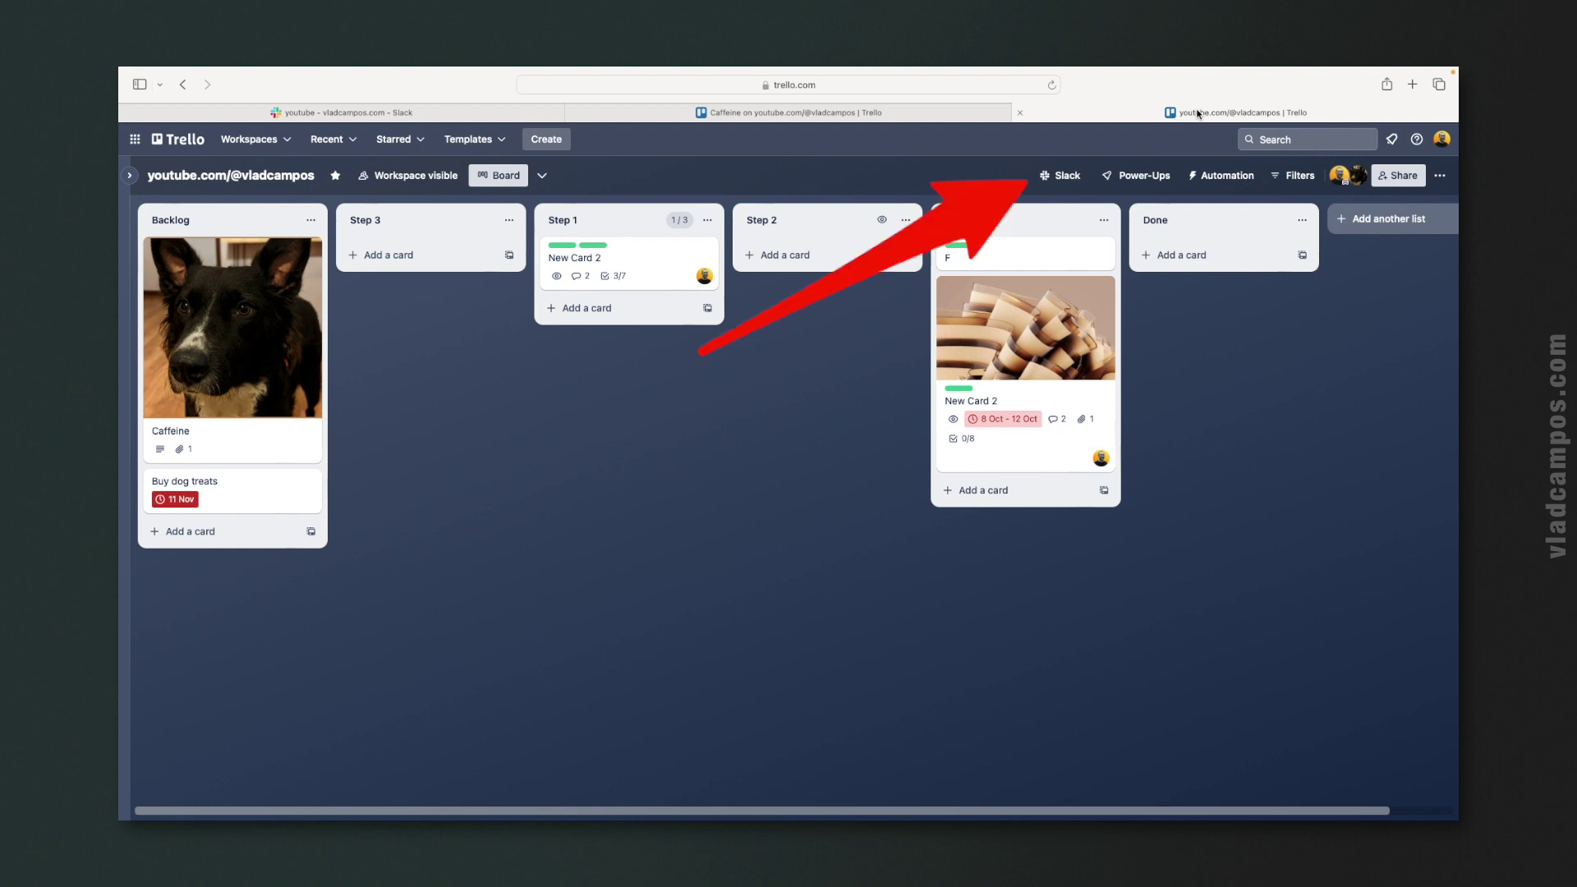
pyautogui.click(1068, 180)
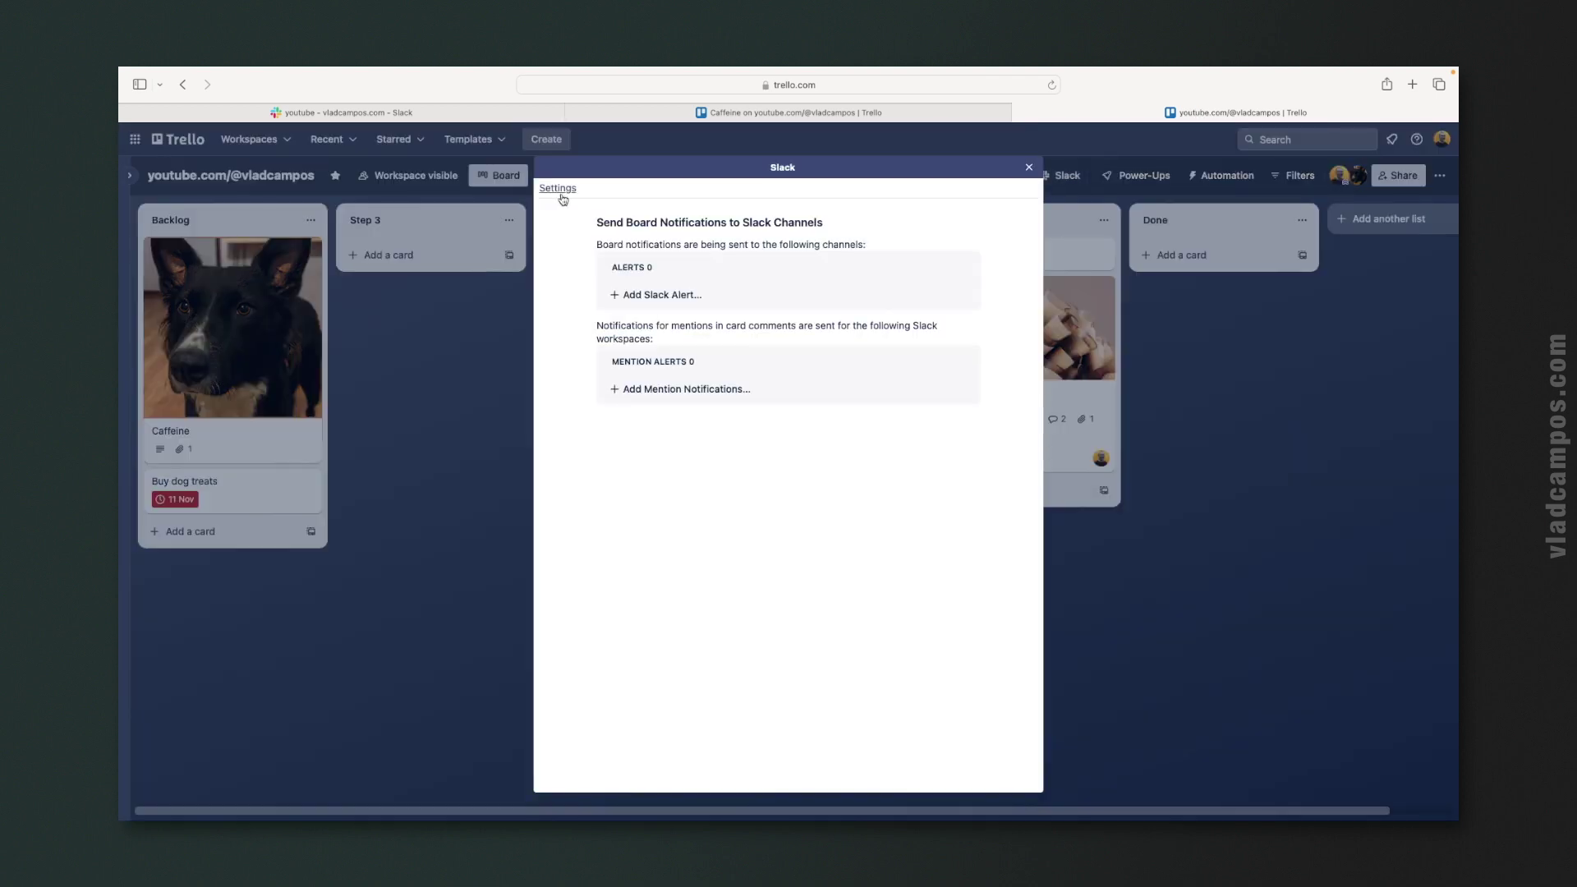
pyautogui.click(647, 294)
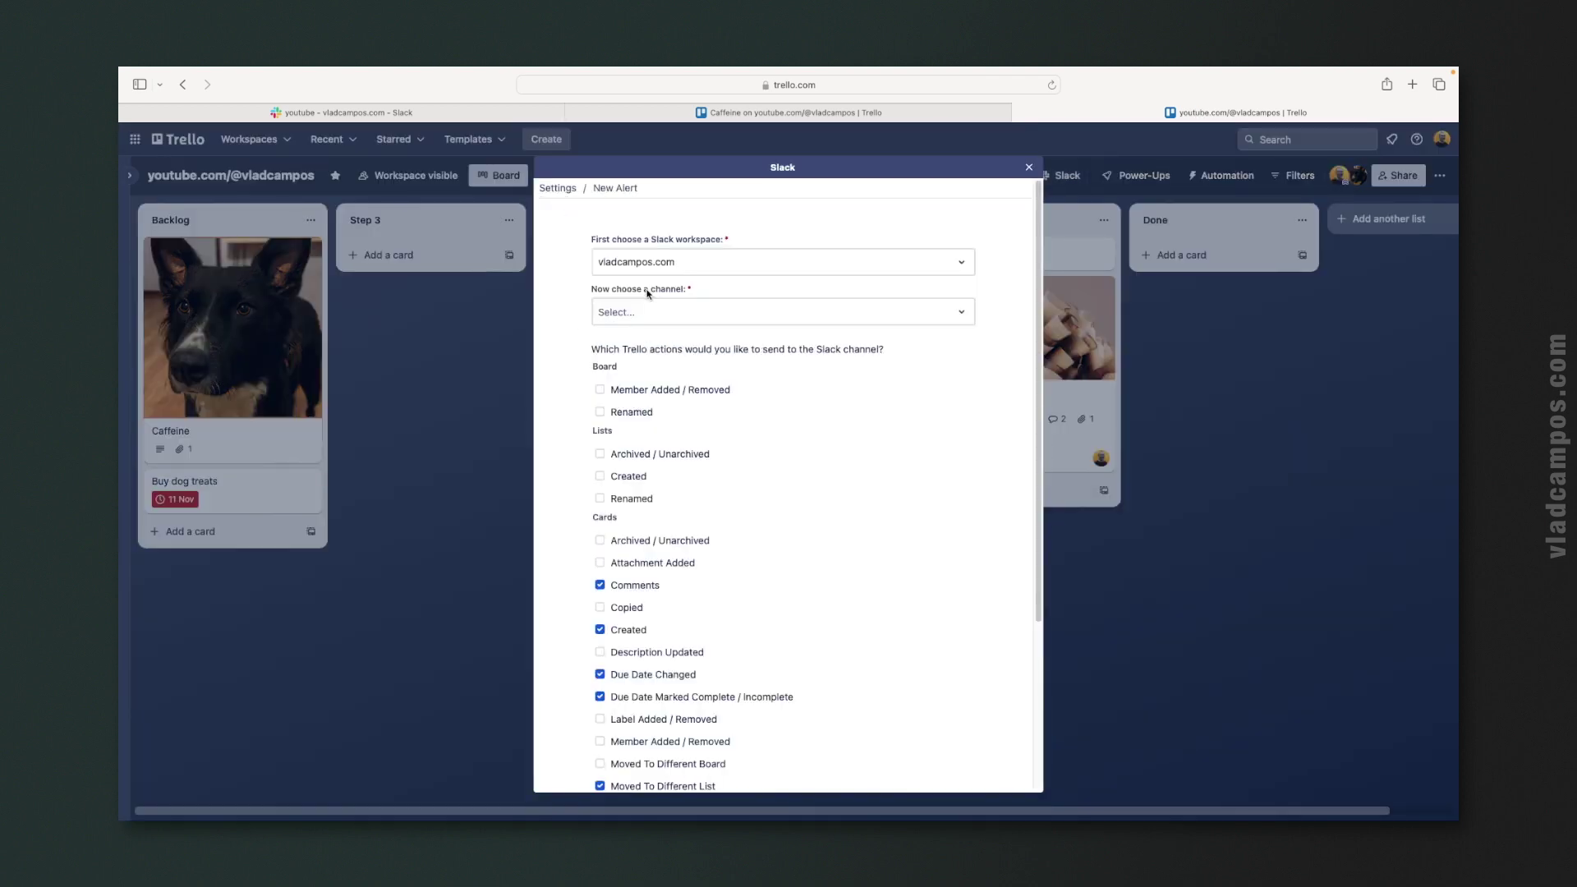
pyautogui.click(830, 317)
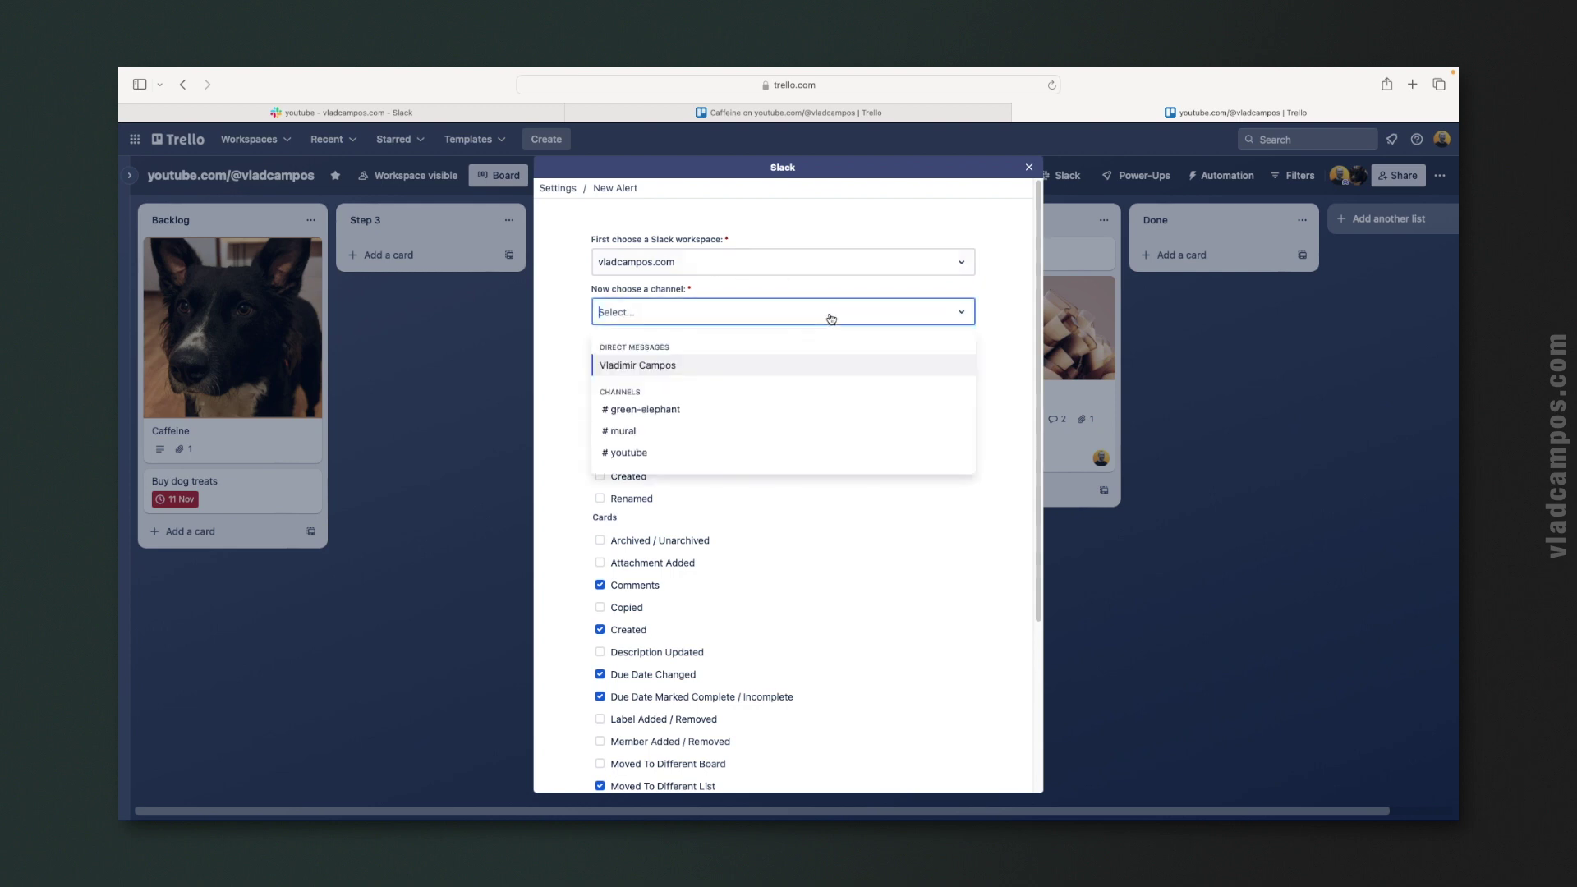
pyautogui.click(652, 452)
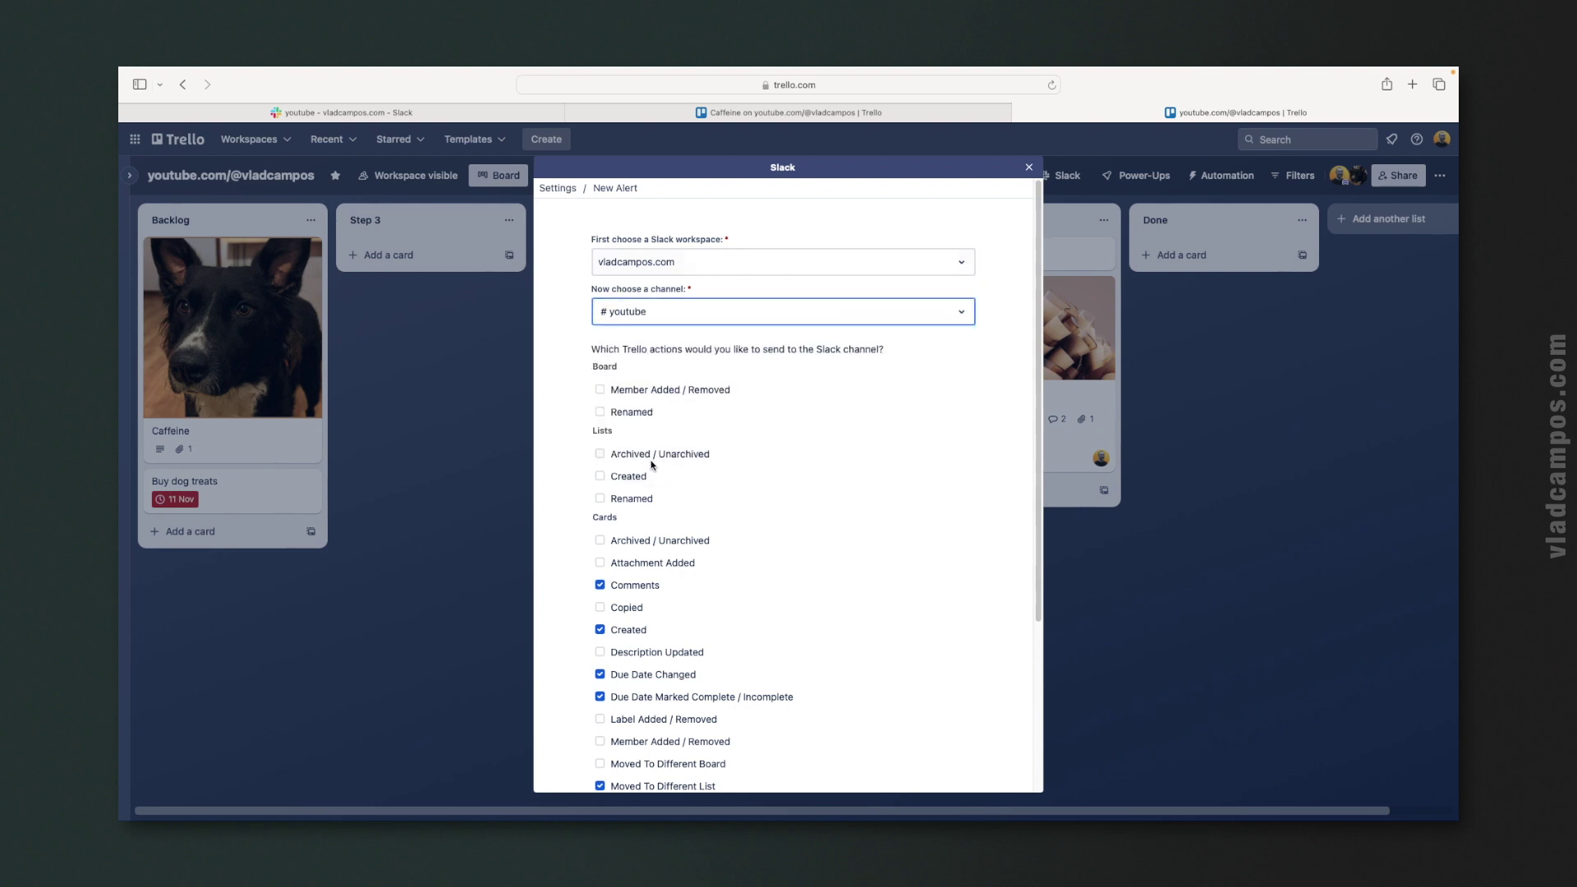
# Include Description Updated among the alert events and save the #youtube alert
pyautogui.scroll(-5, 962, 475)
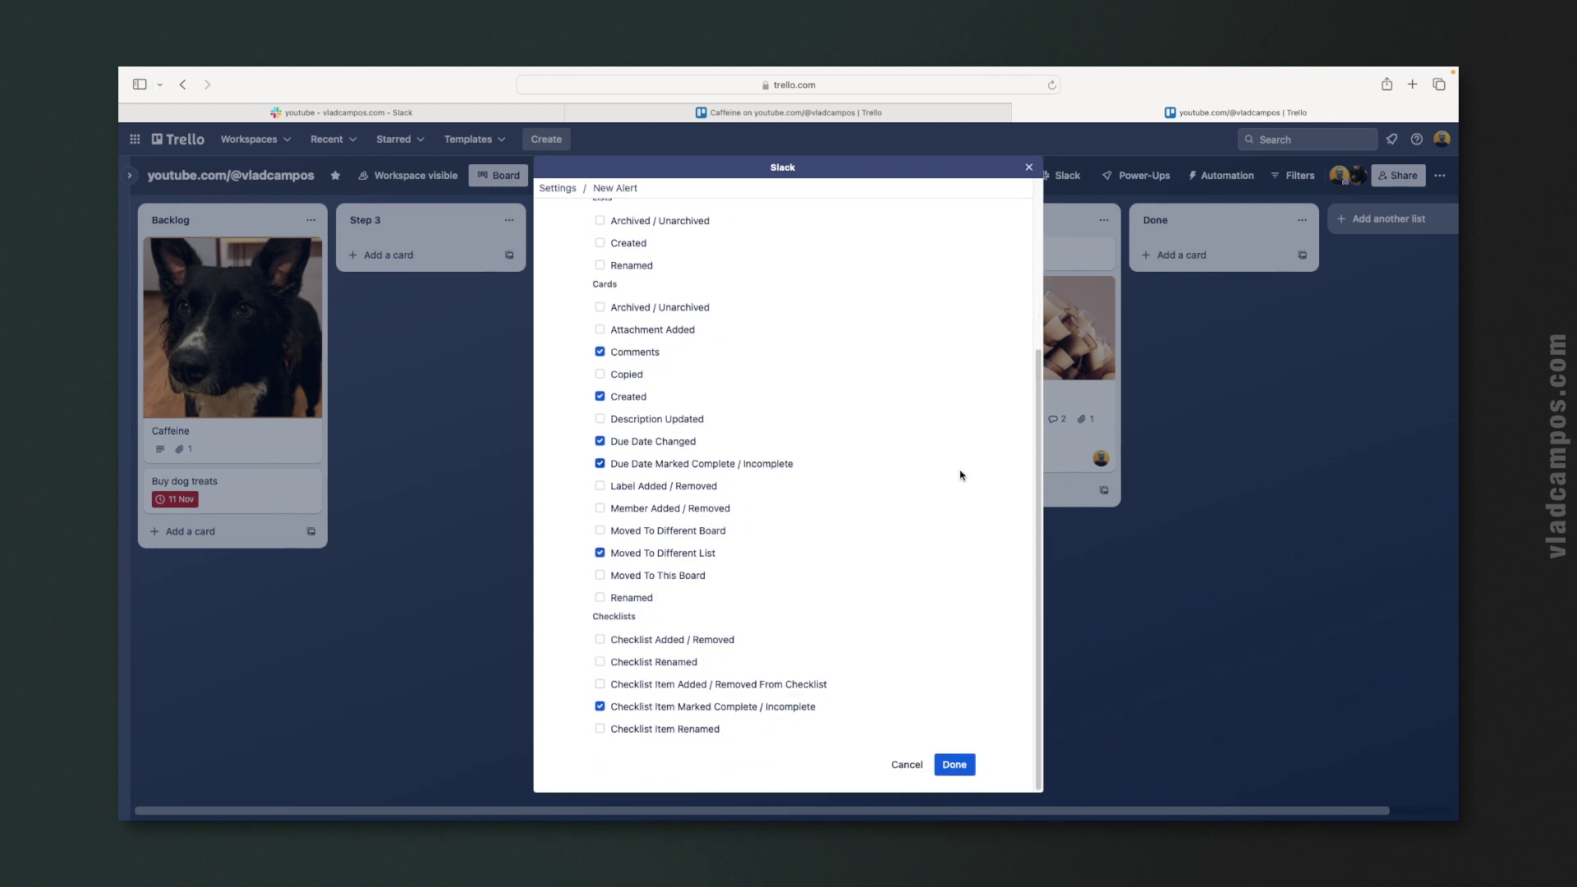
pyautogui.scroll(3, 962, 475)
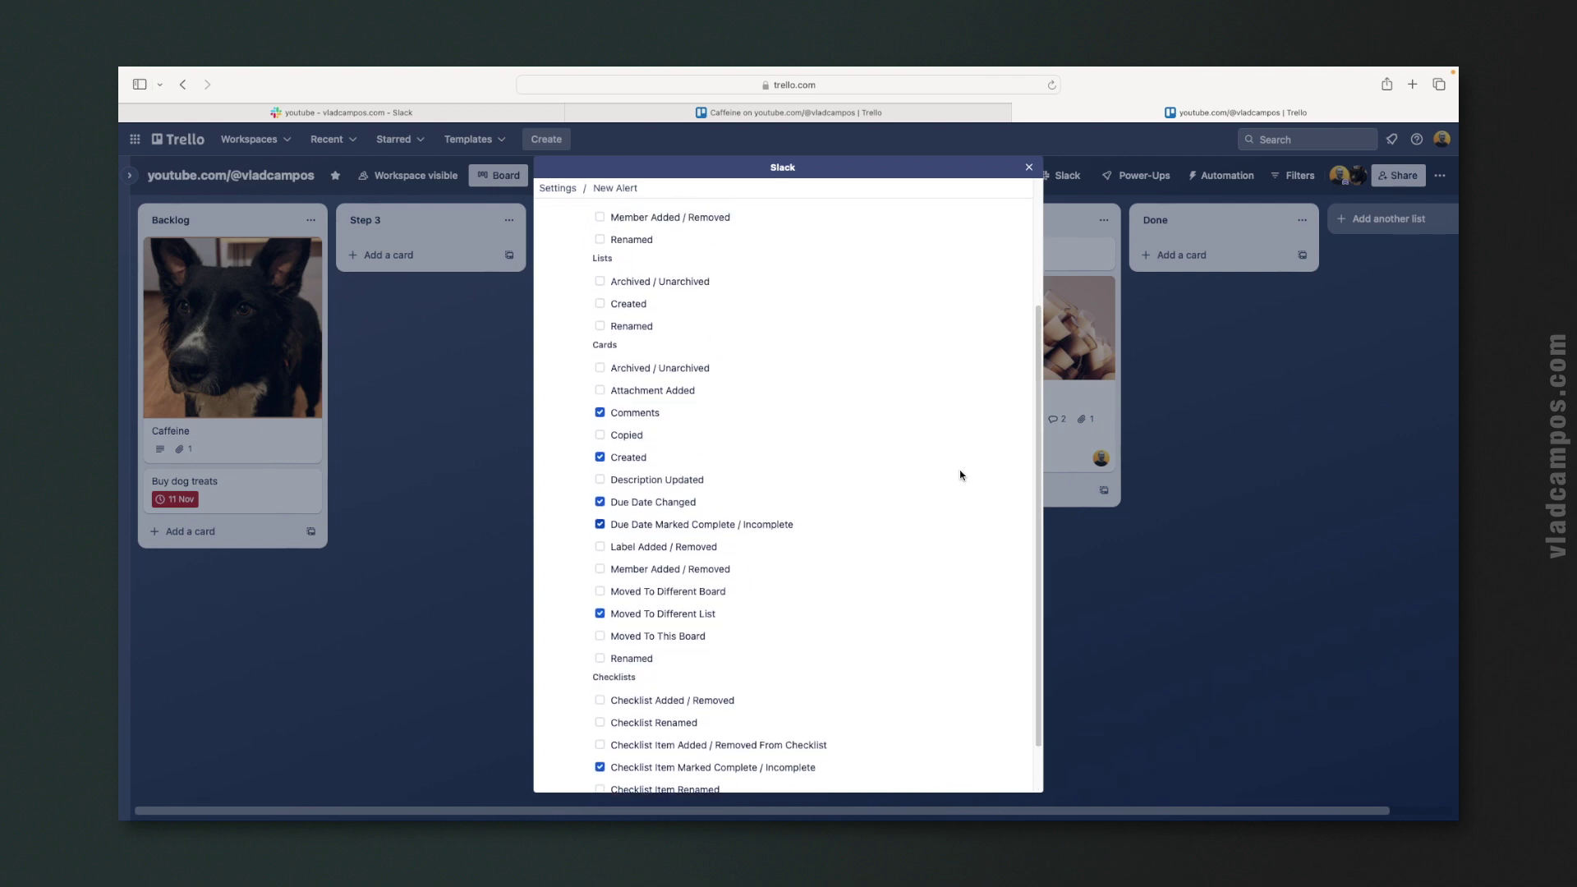
pyautogui.scroll(1, 961, 475)
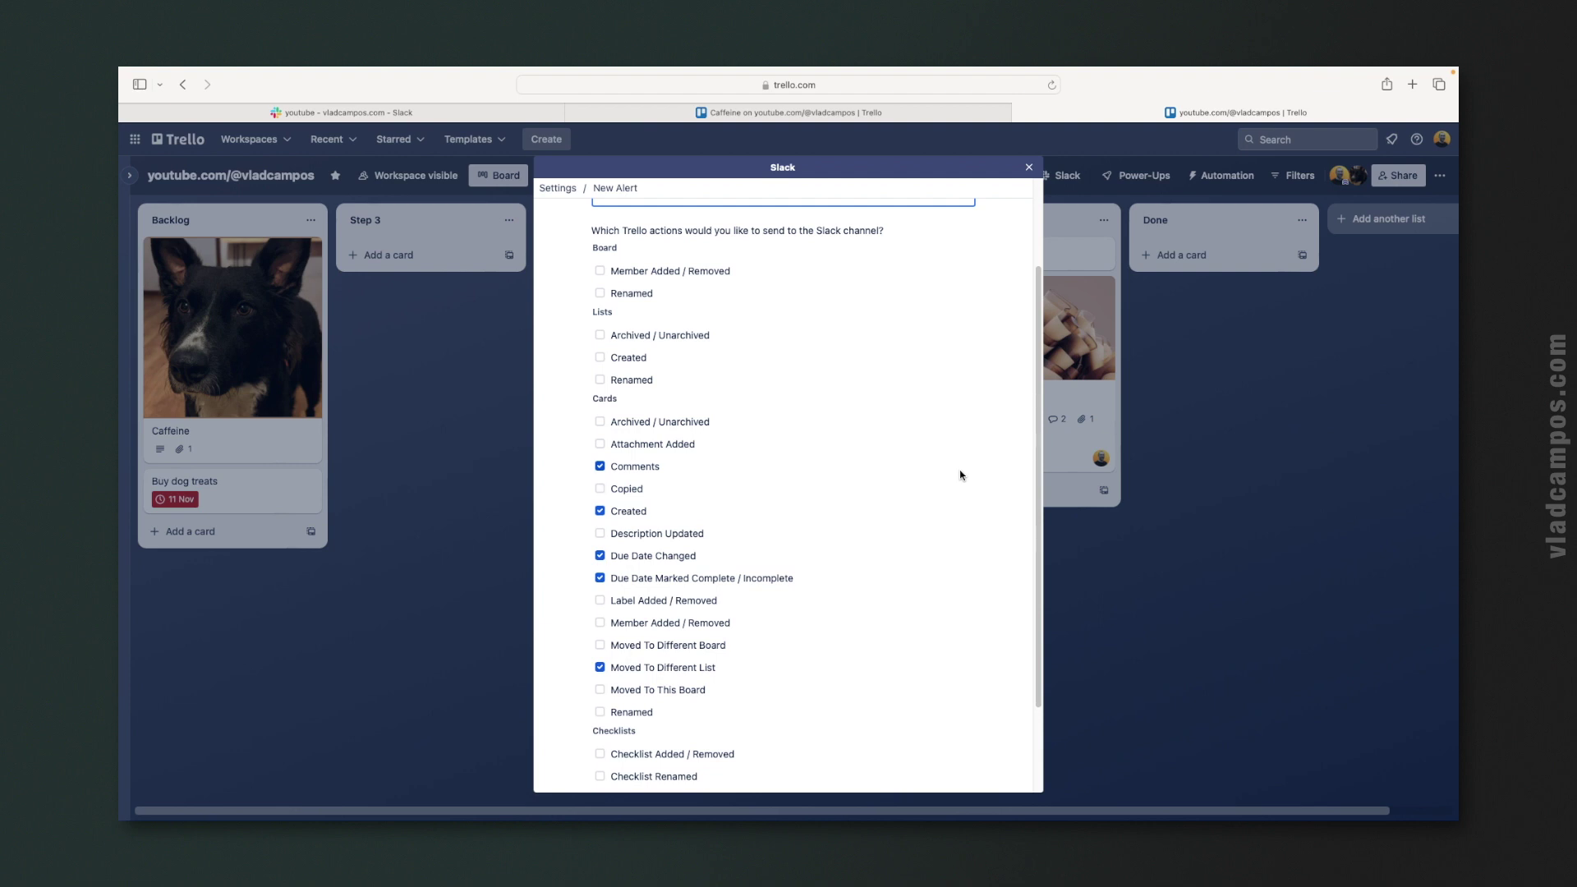
pyautogui.scroll(-4, 961, 474)
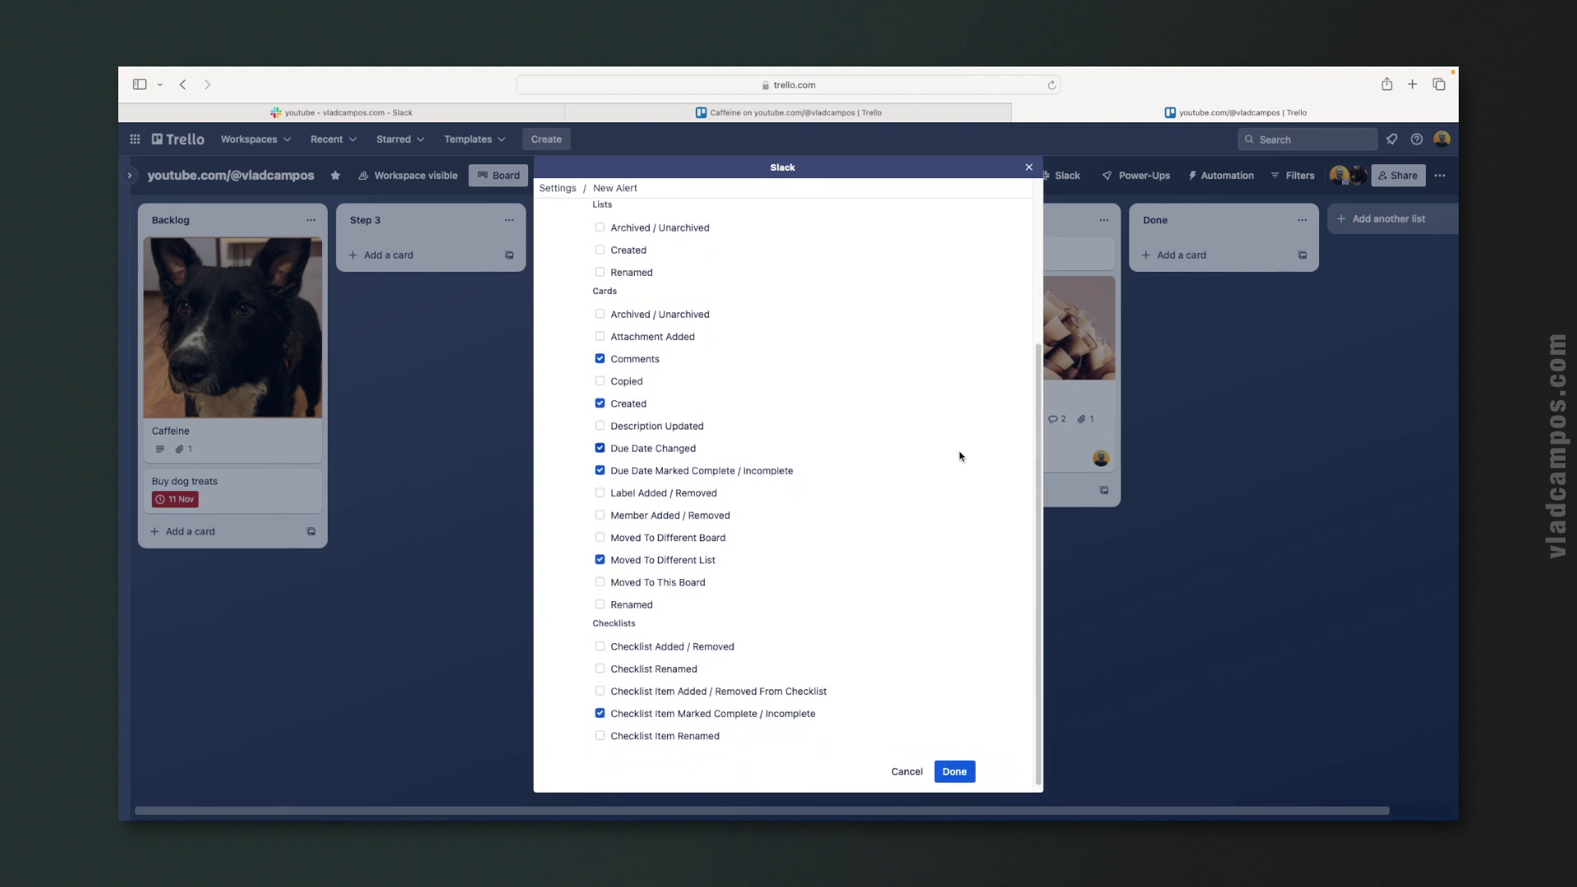
pyautogui.scroll(1, 960, 457)
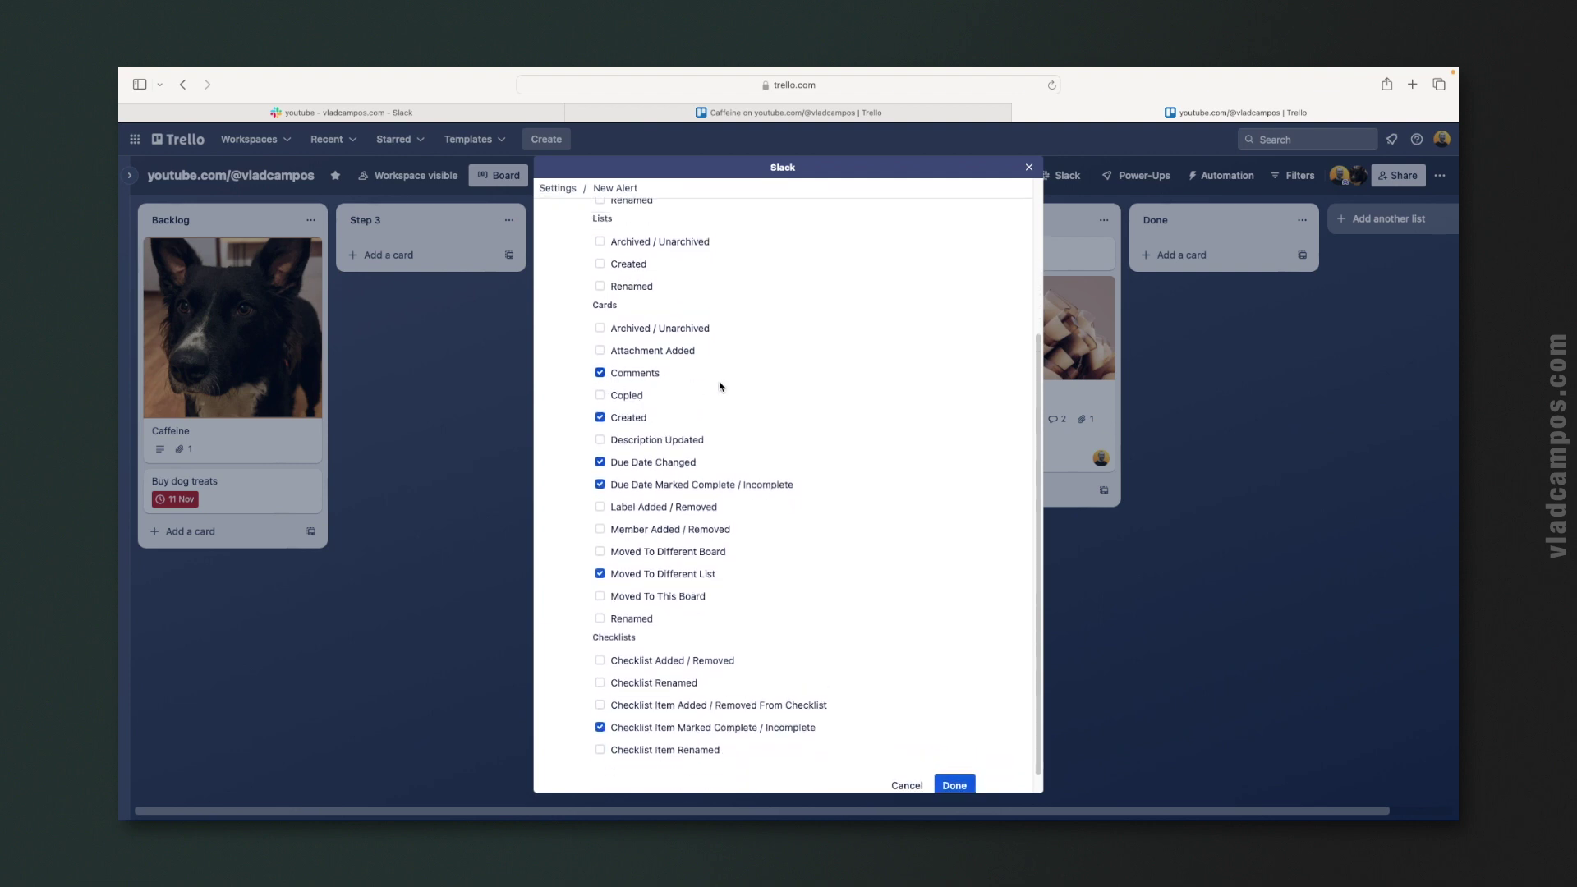
pyautogui.scroll(-1, 698, 394)
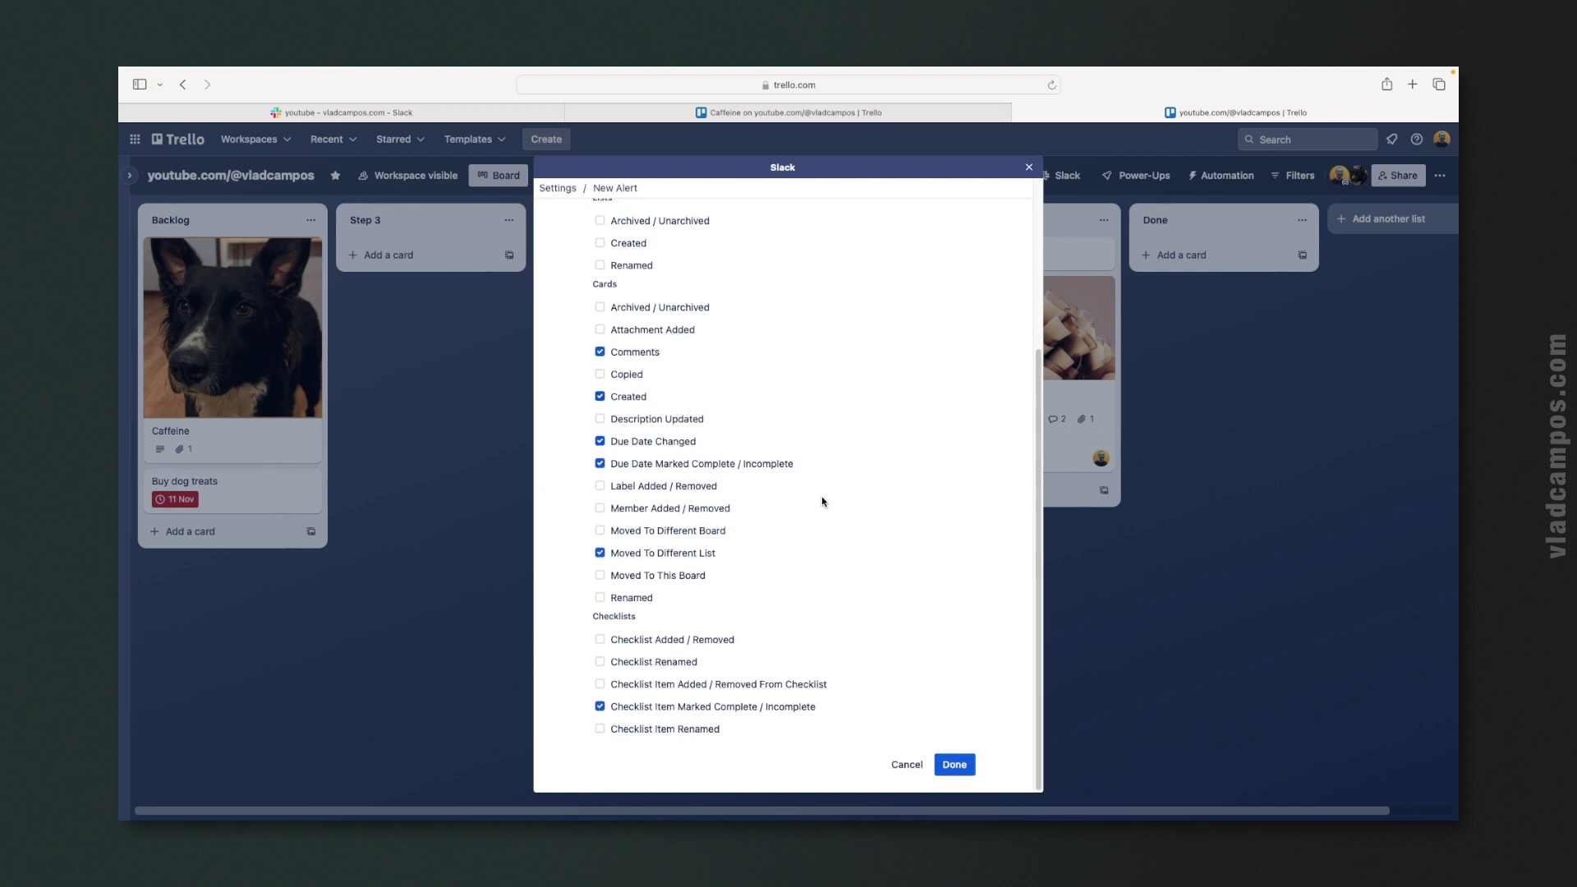
pyautogui.scroll(1, 823, 501)
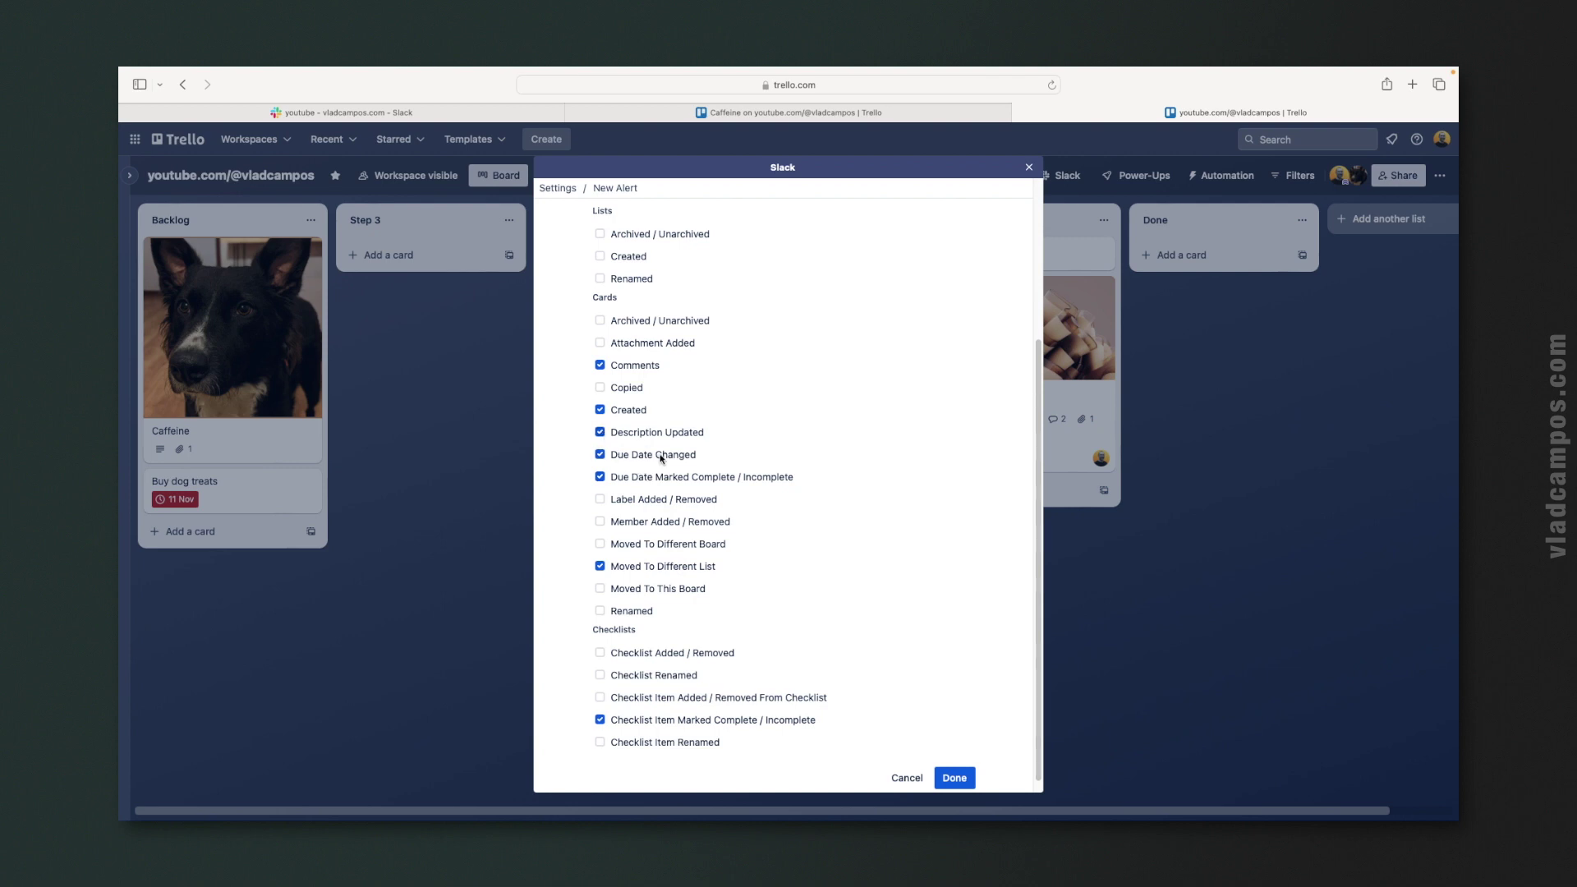
pyautogui.click(953, 778)
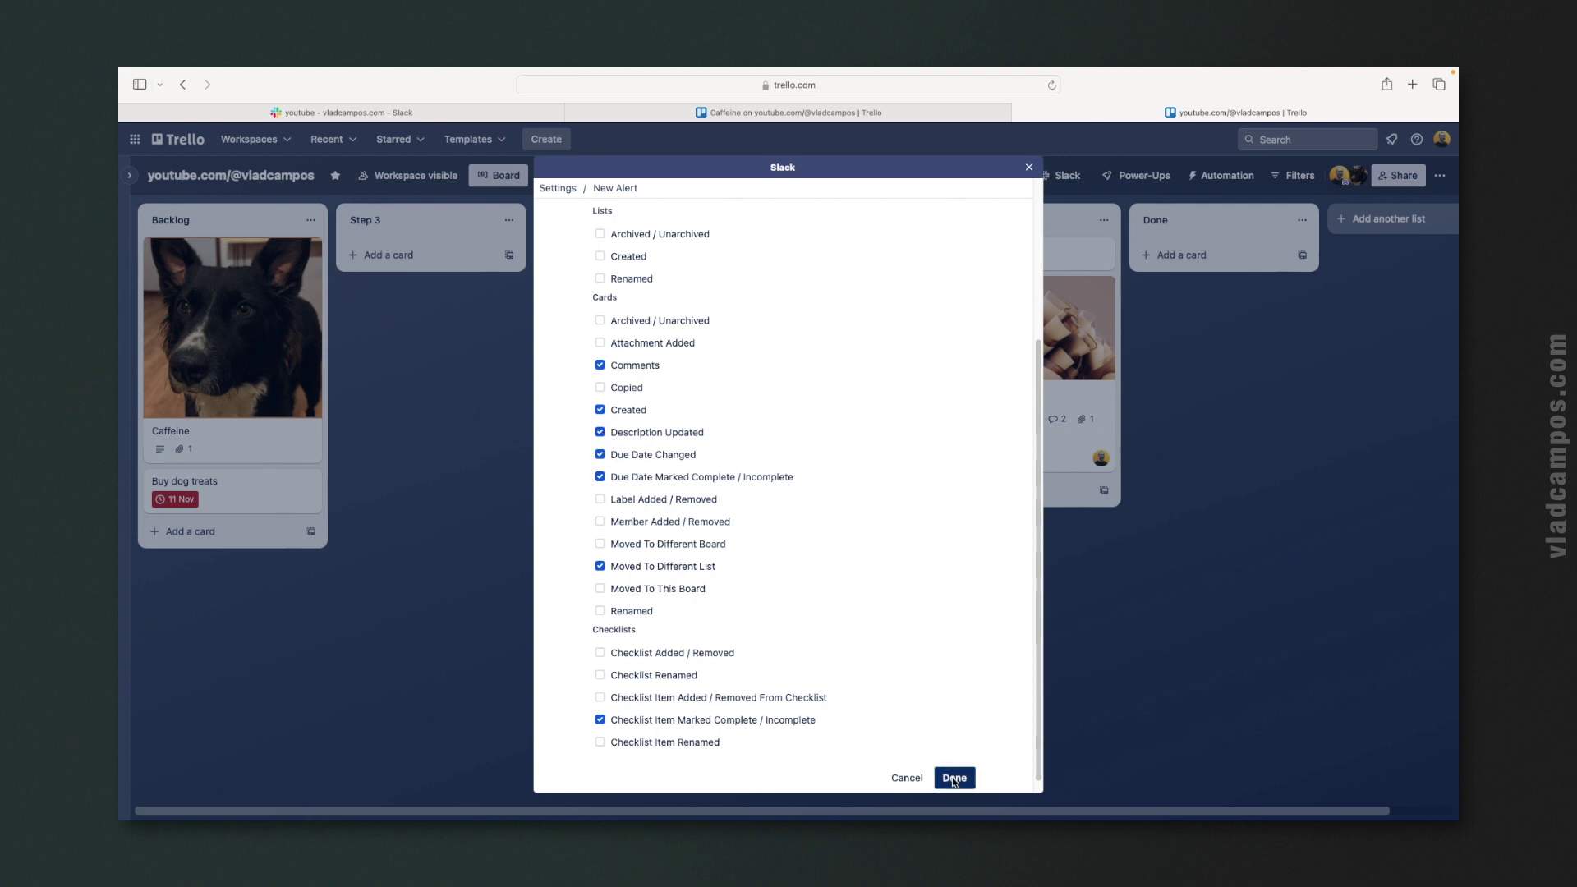
pyautogui.click(1031, 168)
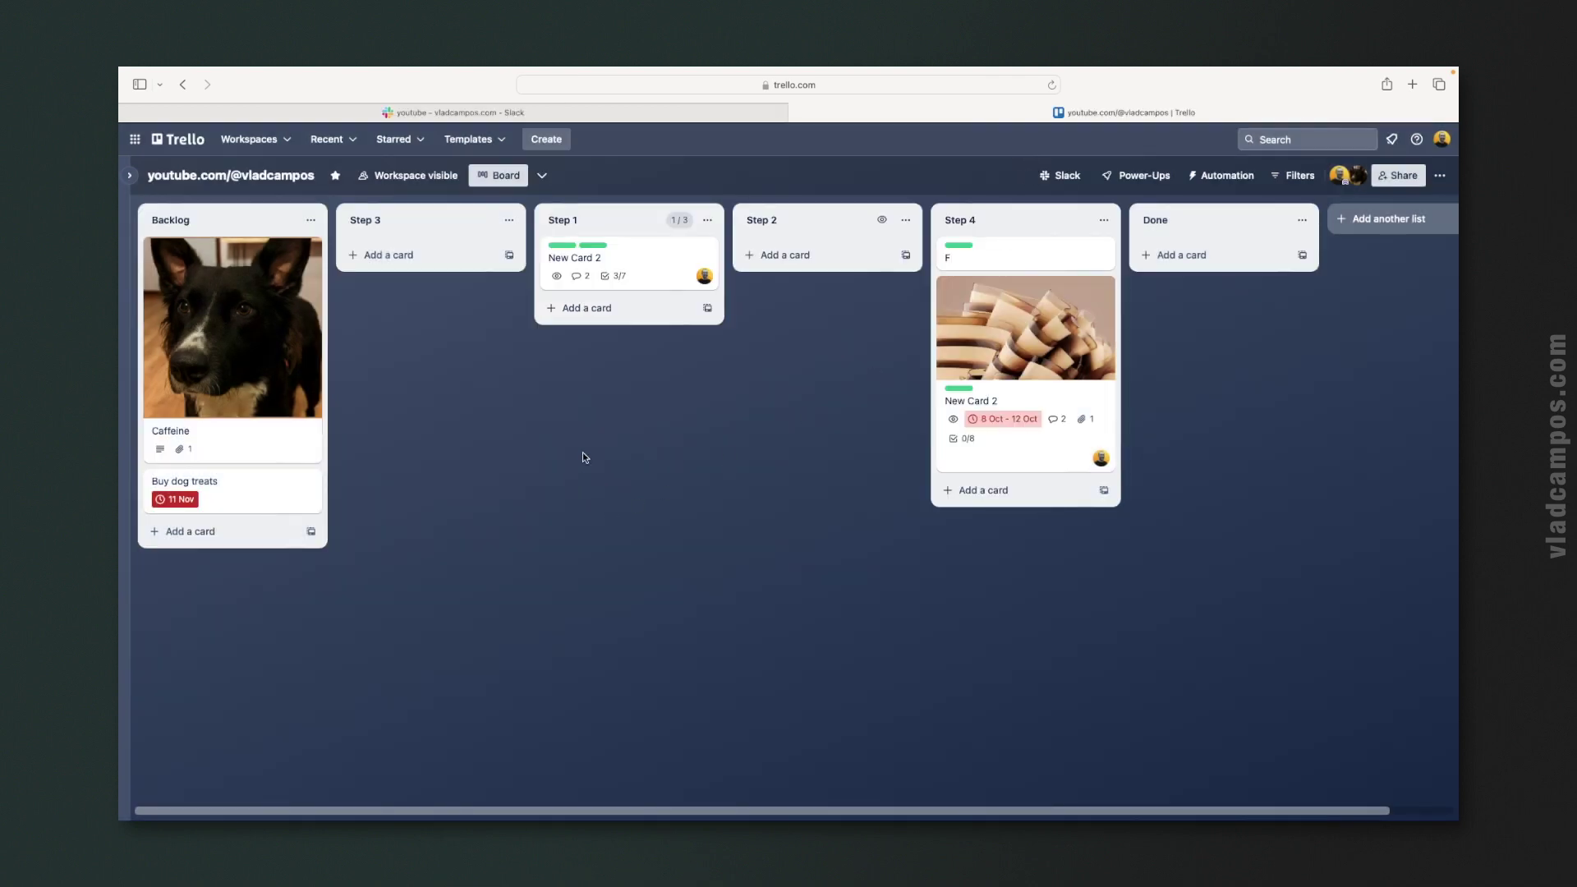
# Replace the Caffeine card's description with 'This is my dog.' and save it
pyautogui.click(220, 442)
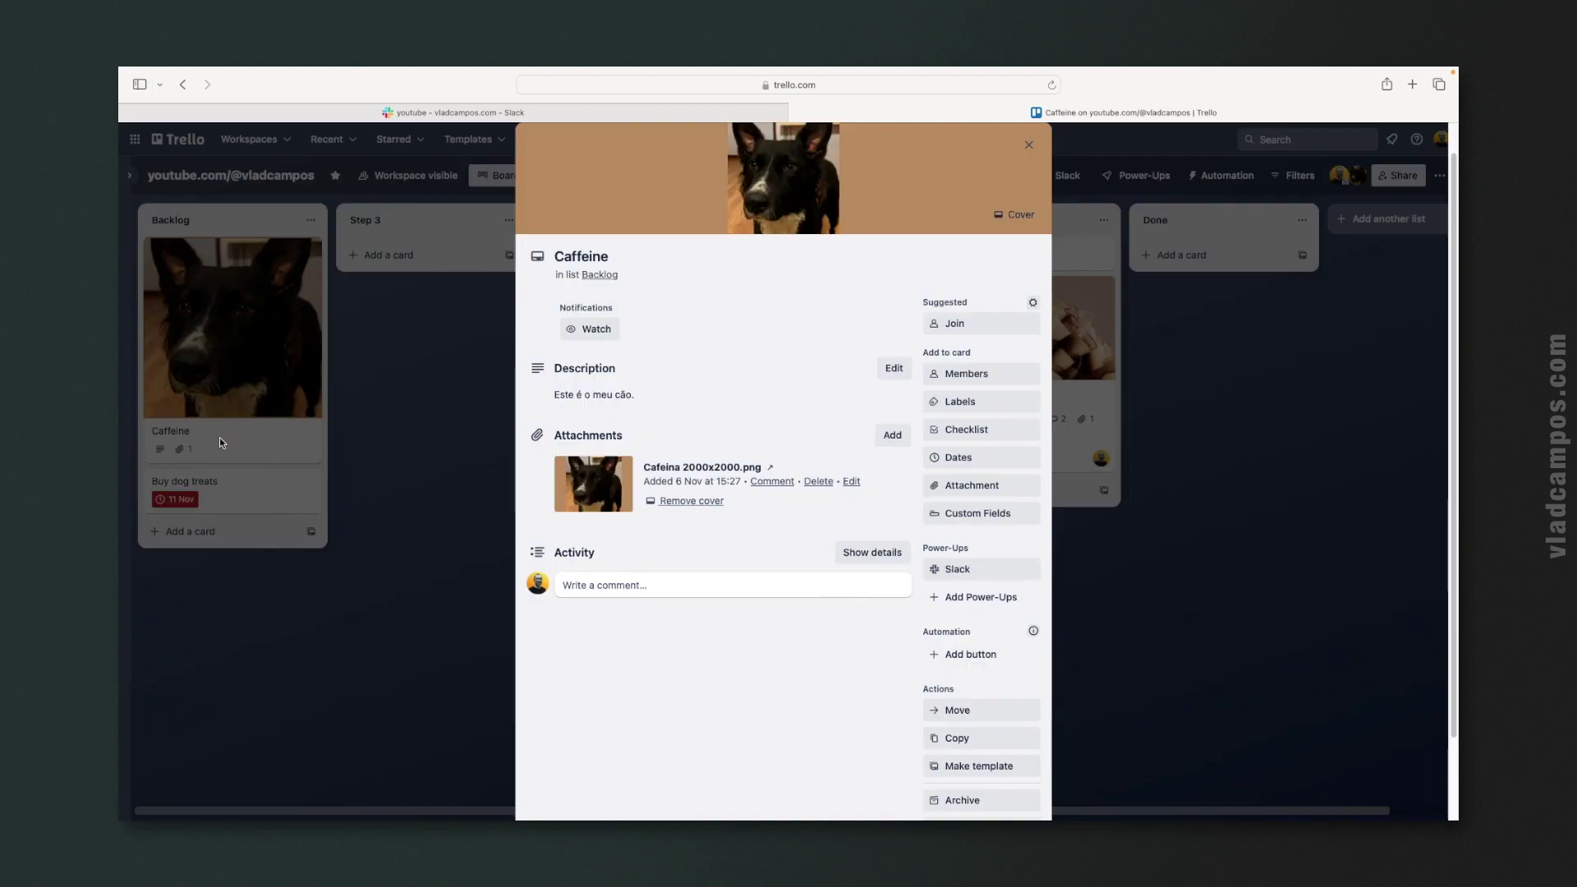
pyautogui.click(644, 400)
pyautogui.press('super+a')
pyautogui.write('Th')
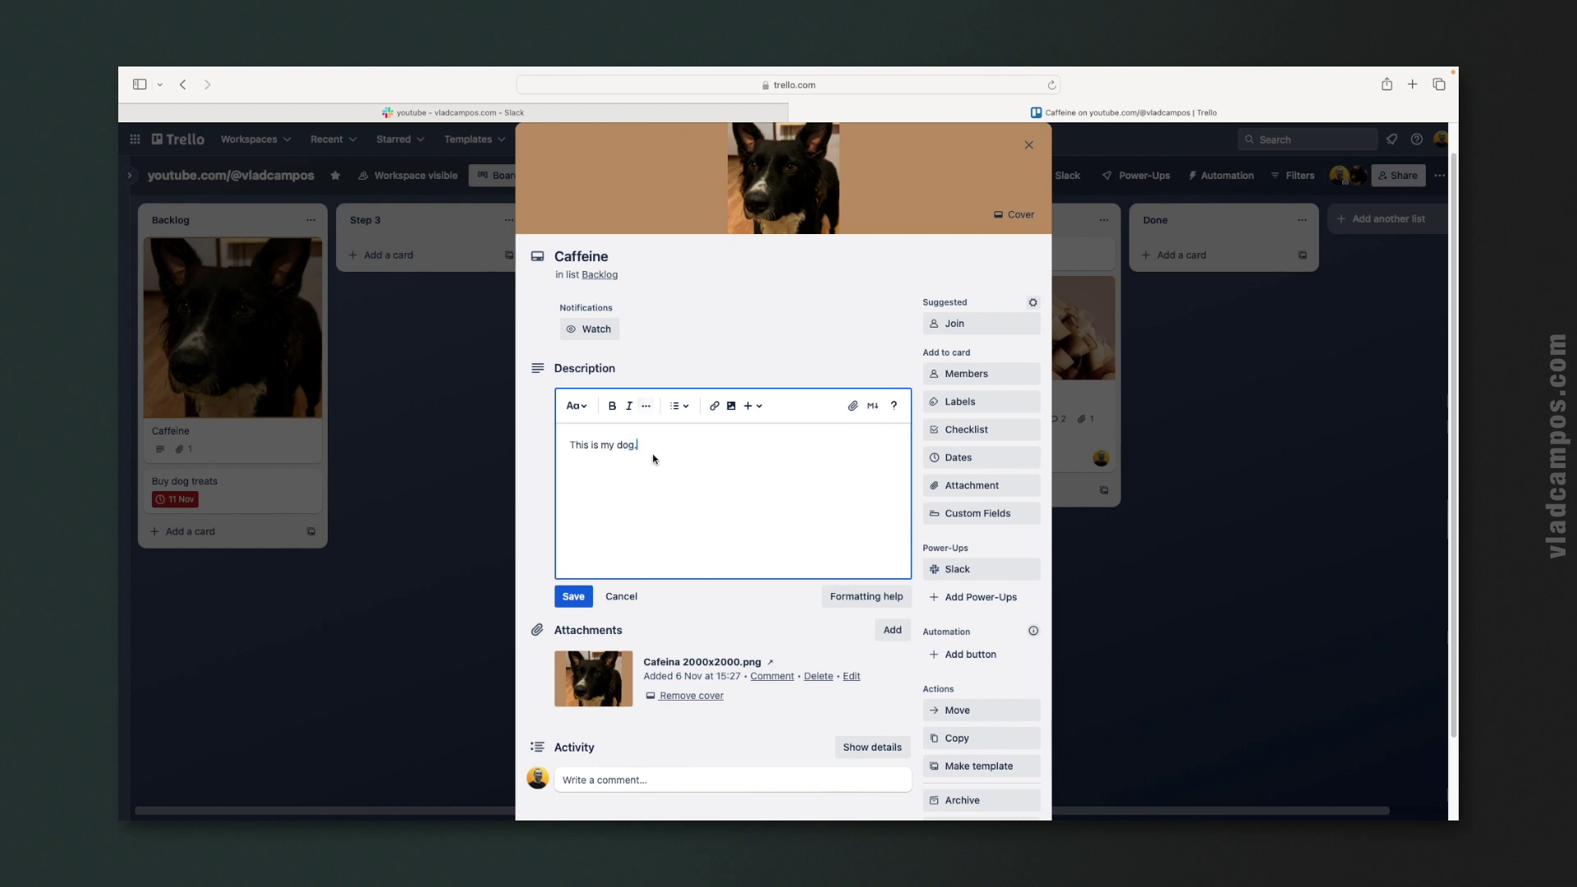
pyautogui.click(573, 598)
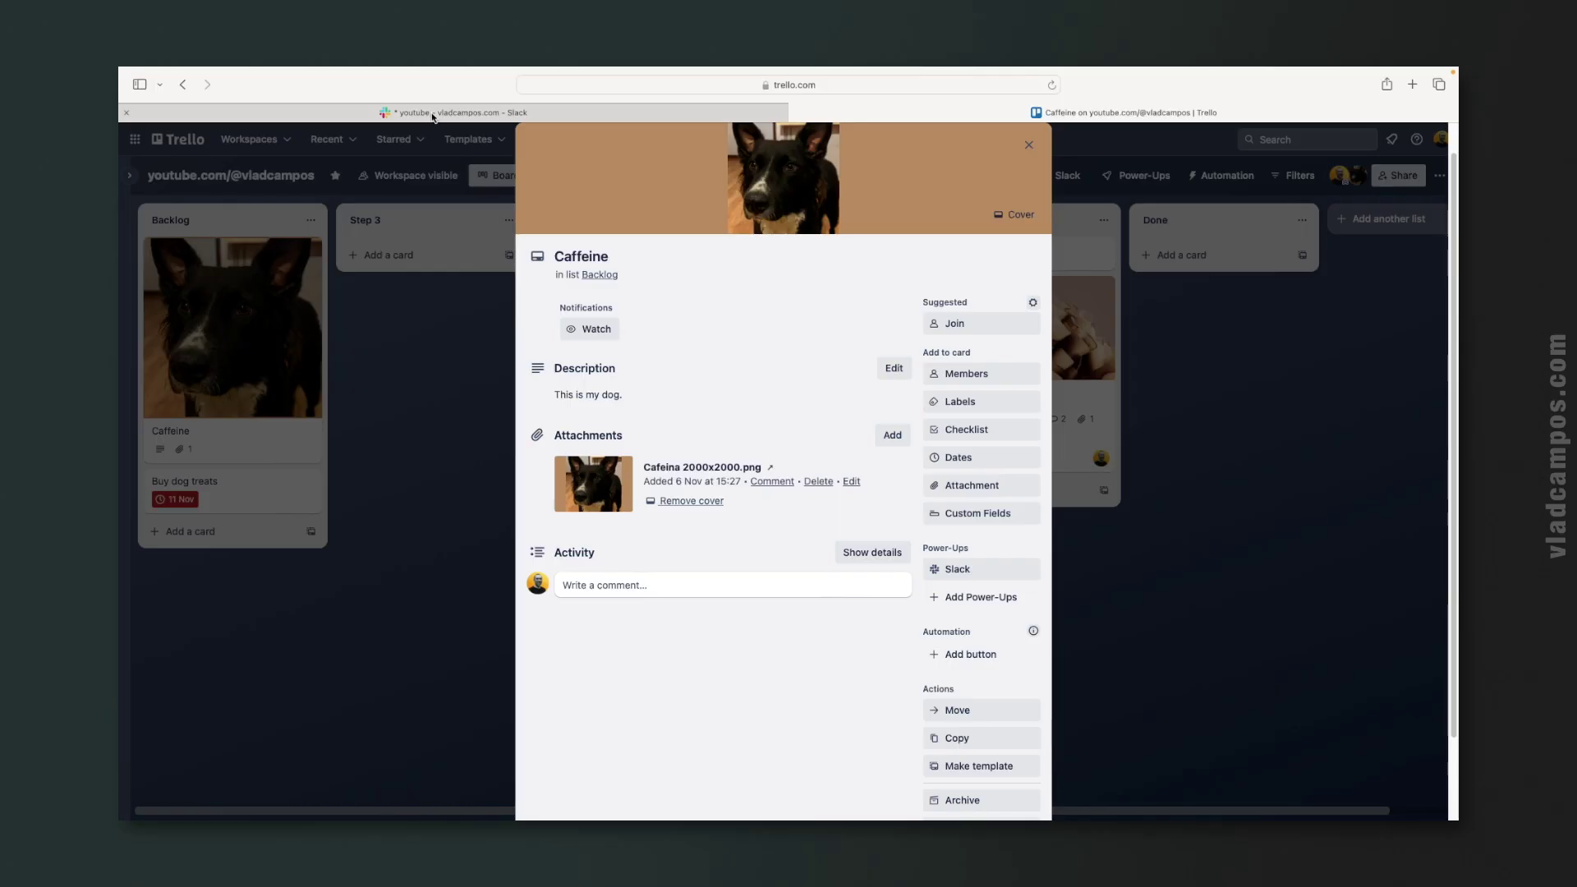
pyautogui.click(433, 114)
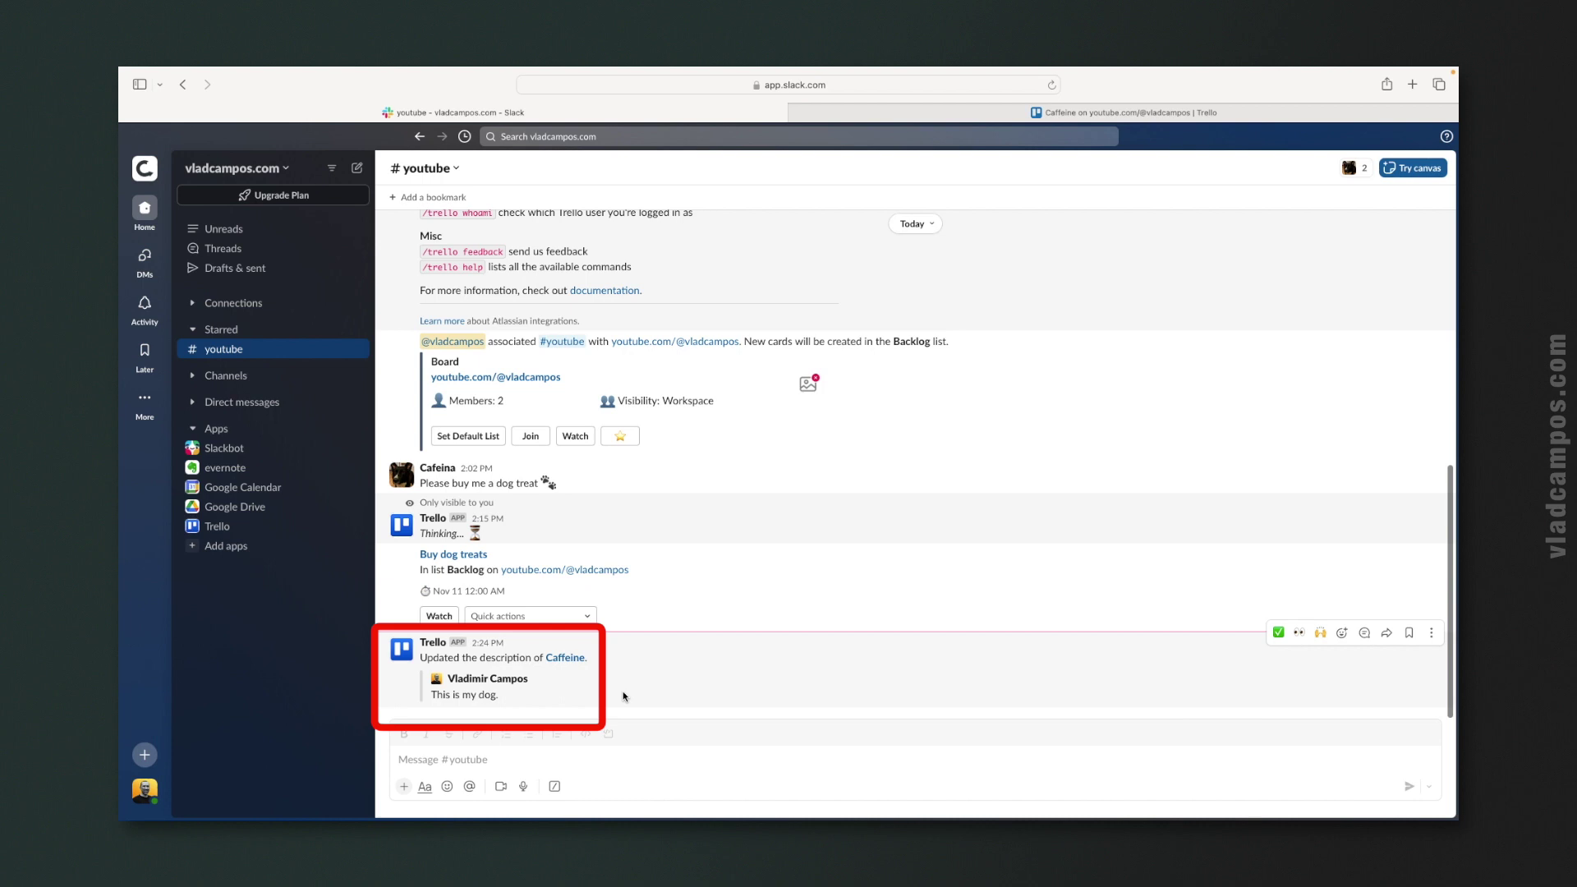
# Follow the Caffeine link in Trello's 'Updated the description' message in #youtube
pyautogui.click(574, 663)
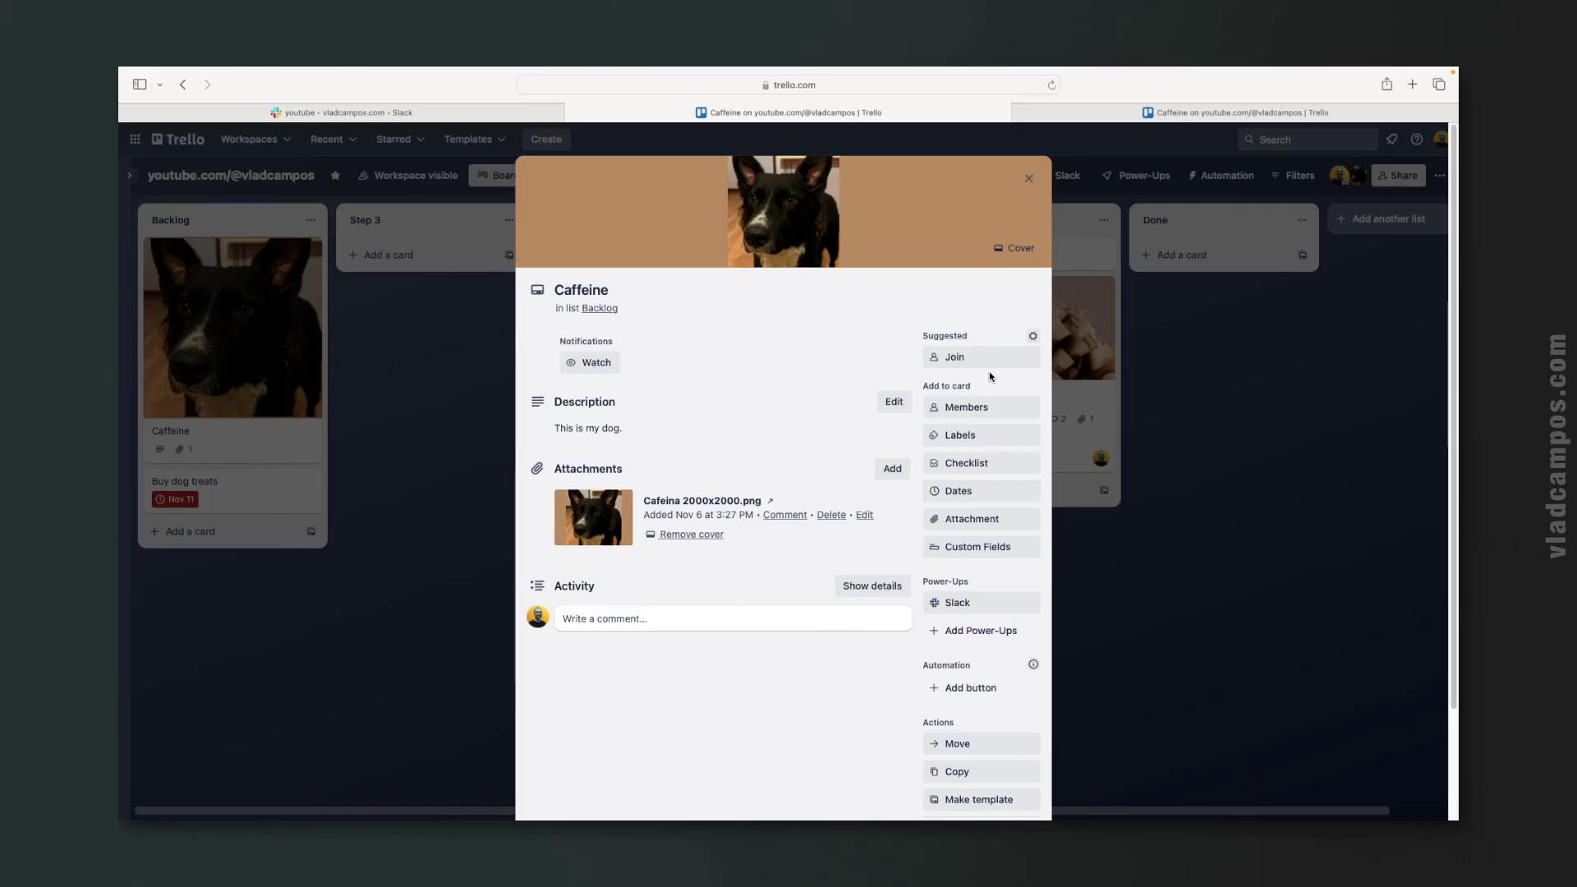
# Close the Caffeine card and review the #youtube alert's card-action notification options in the board's Slack settings
pyautogui.click(1030, 175)
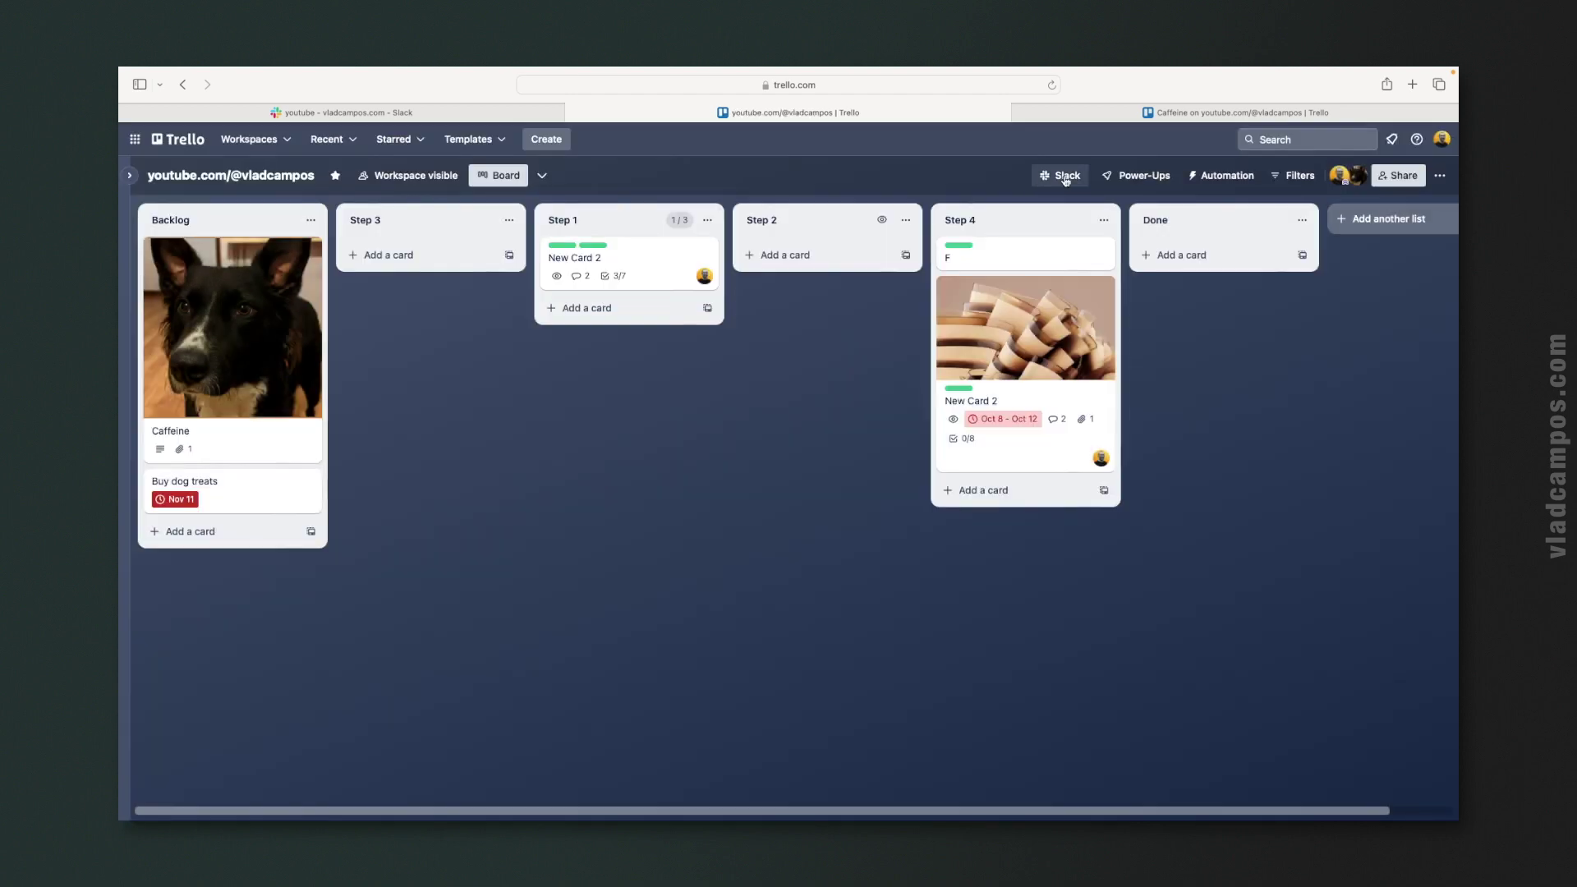
pyautogui.click(1065, 176)
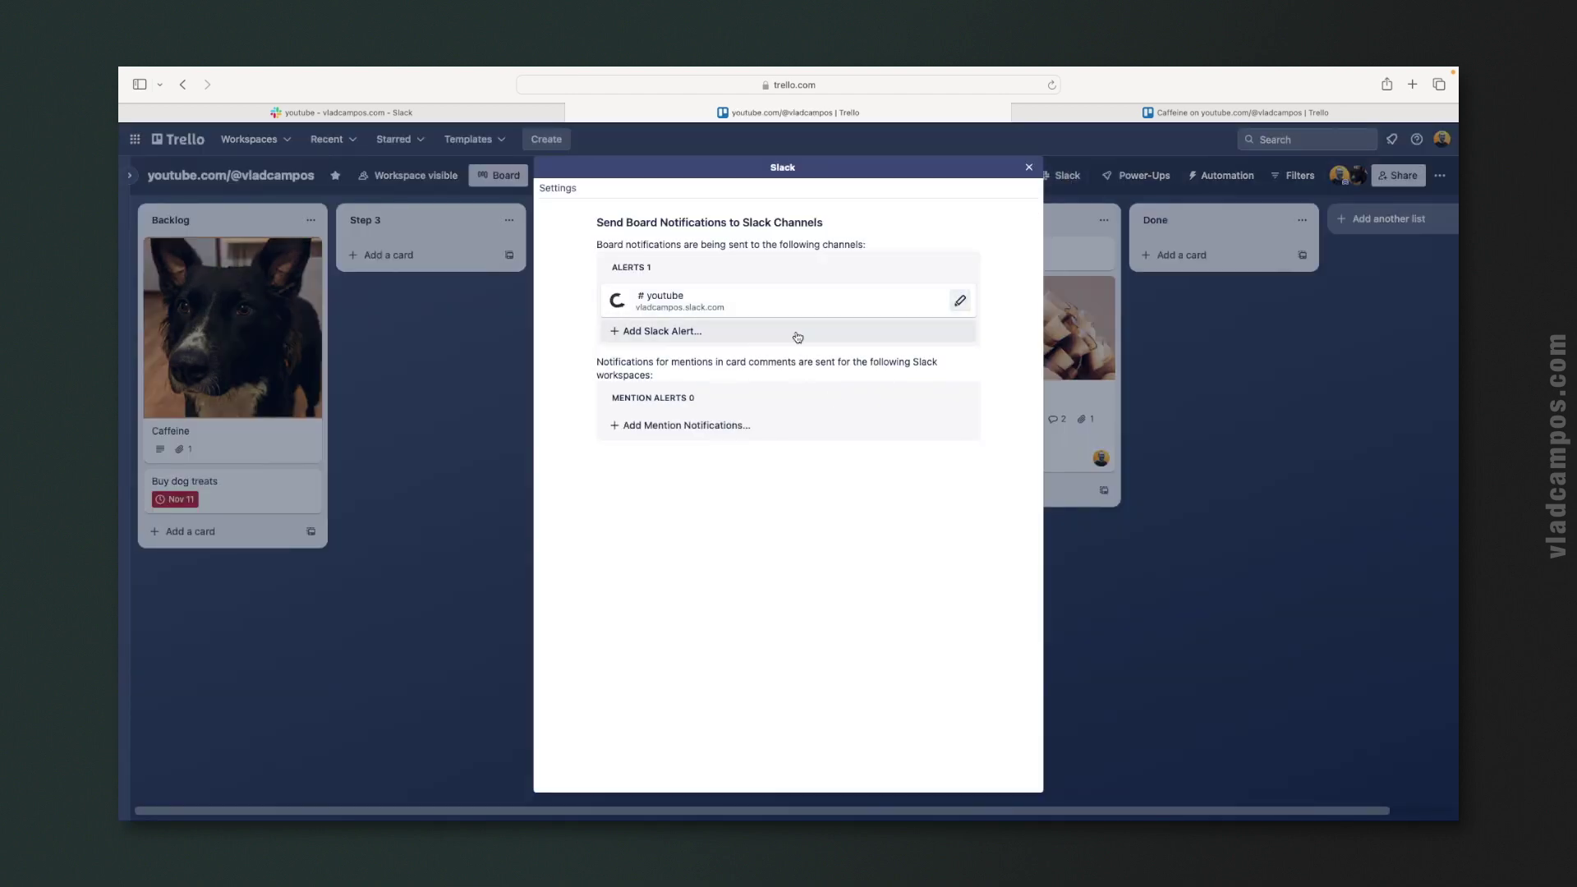
pyautogui.click(961, 303)
pyautogui.scroll(-2, 905, 458)
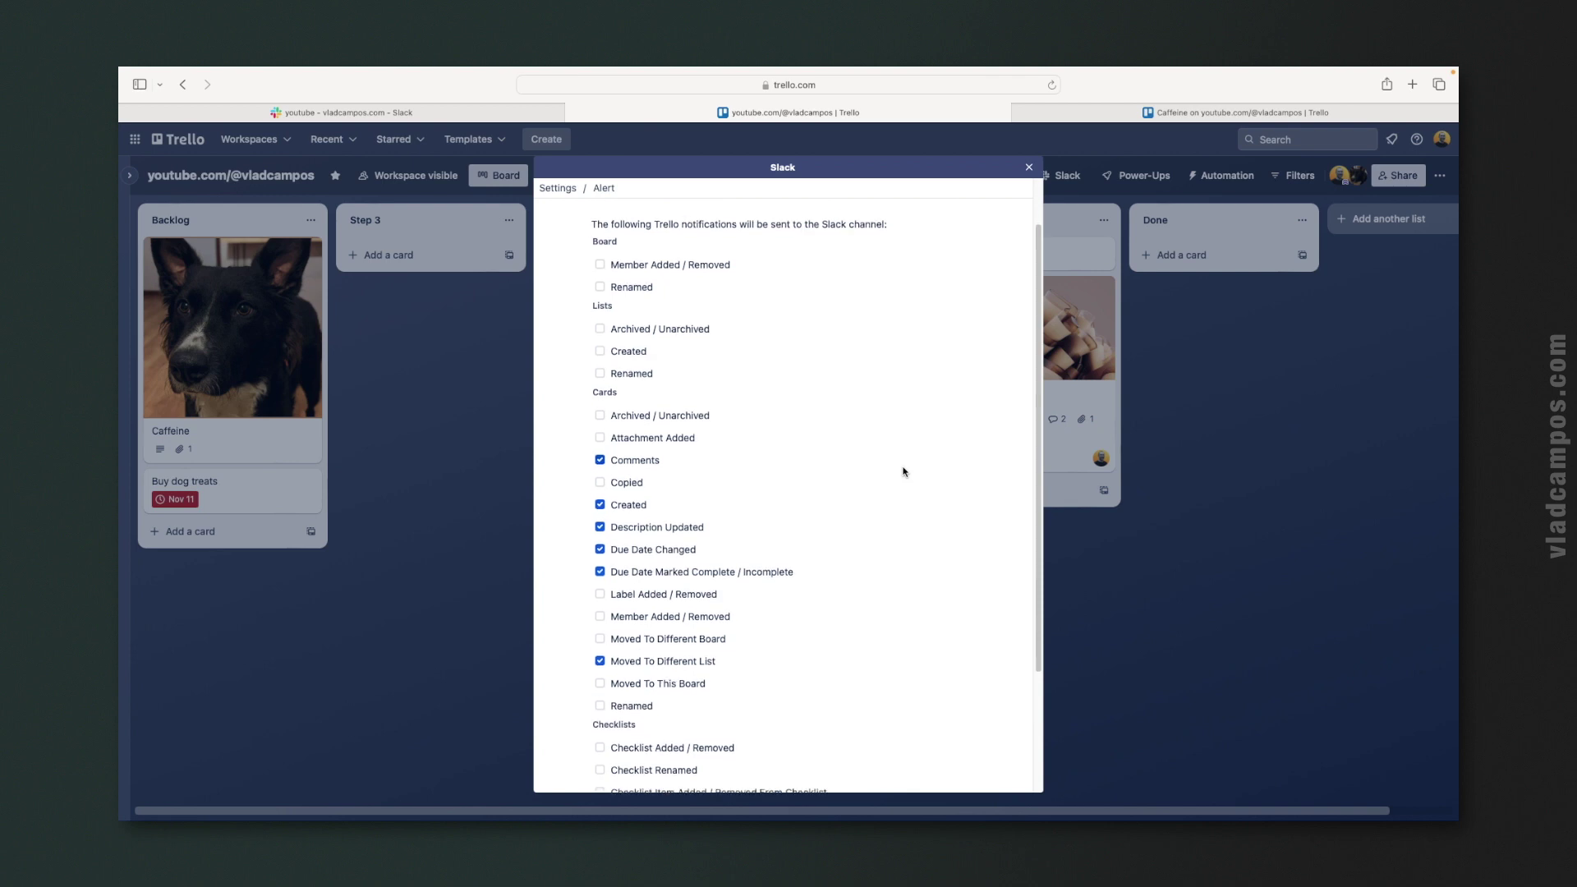
pyautogui.scroll(-1, 903, 471)
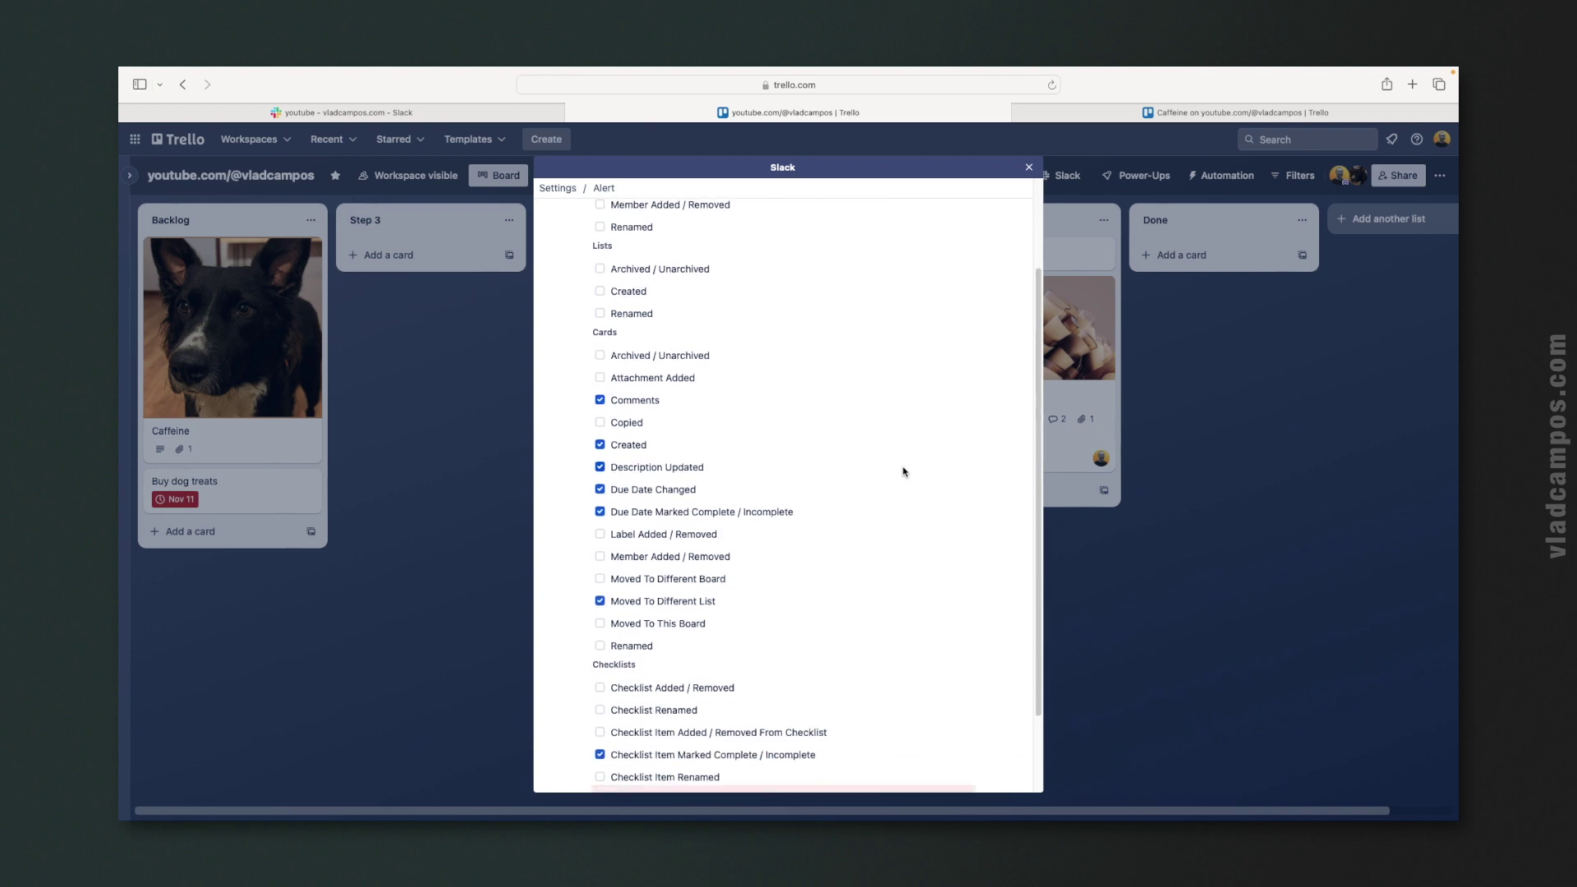